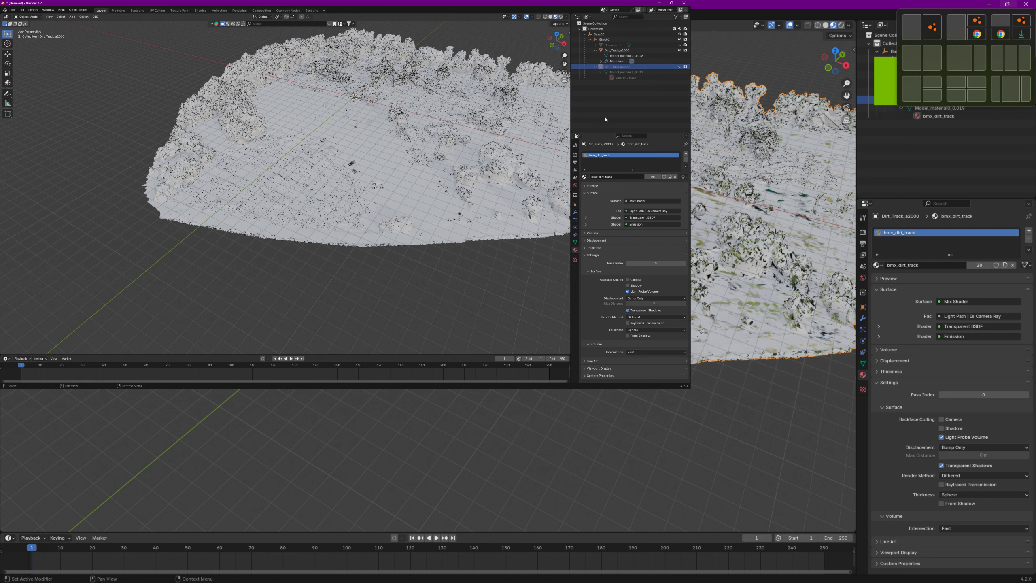
# Unhide the Dirt_Track_a2000 mesh that carries the bmx_dirt_track material, and switch to the BeamNG.drive world editor.
pyautogui.click(626, 51)
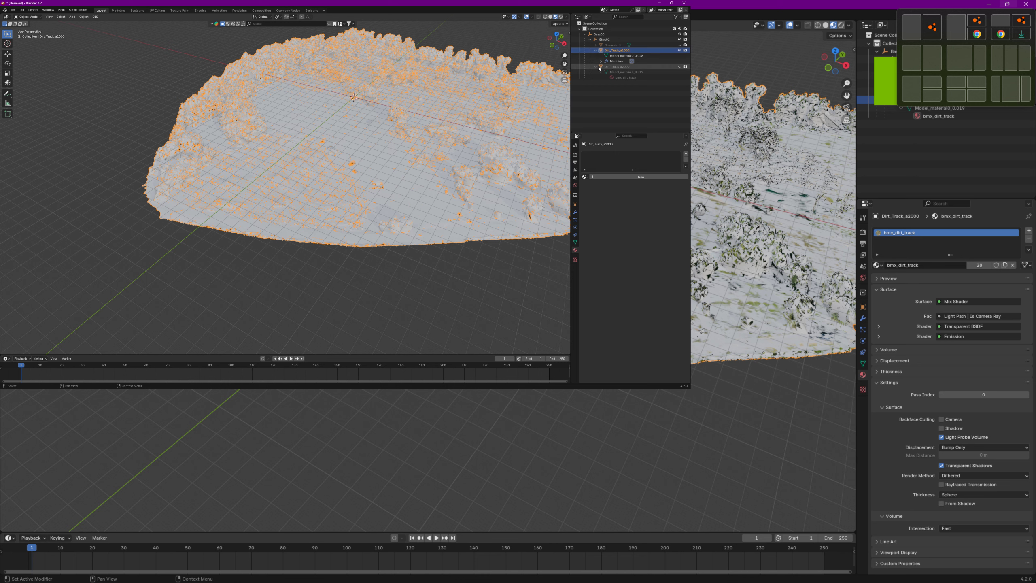
pyautogui.click(679, 66)
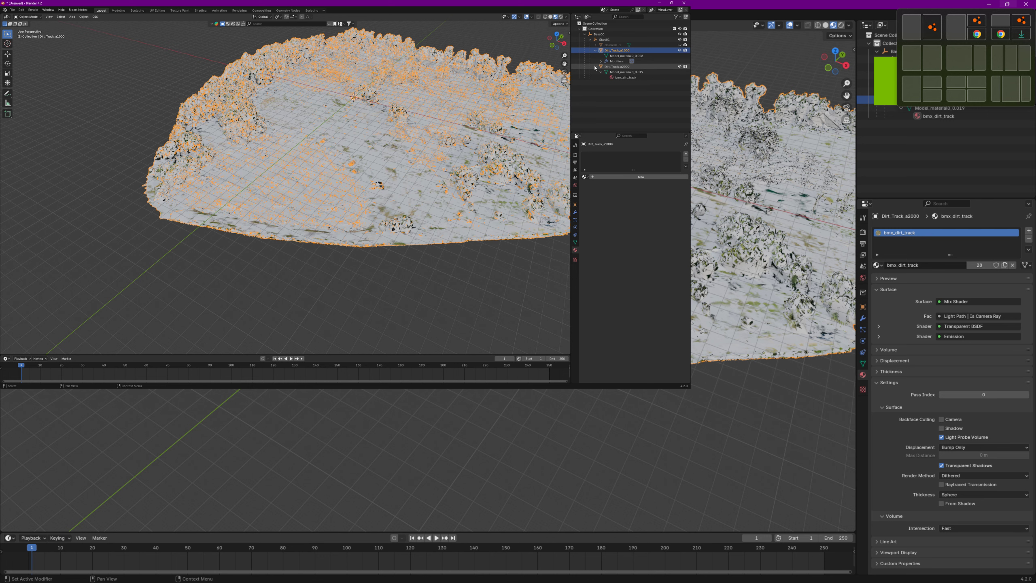
pyautogui.moveTo(438, 388)
pyautogui.click(475, 383)
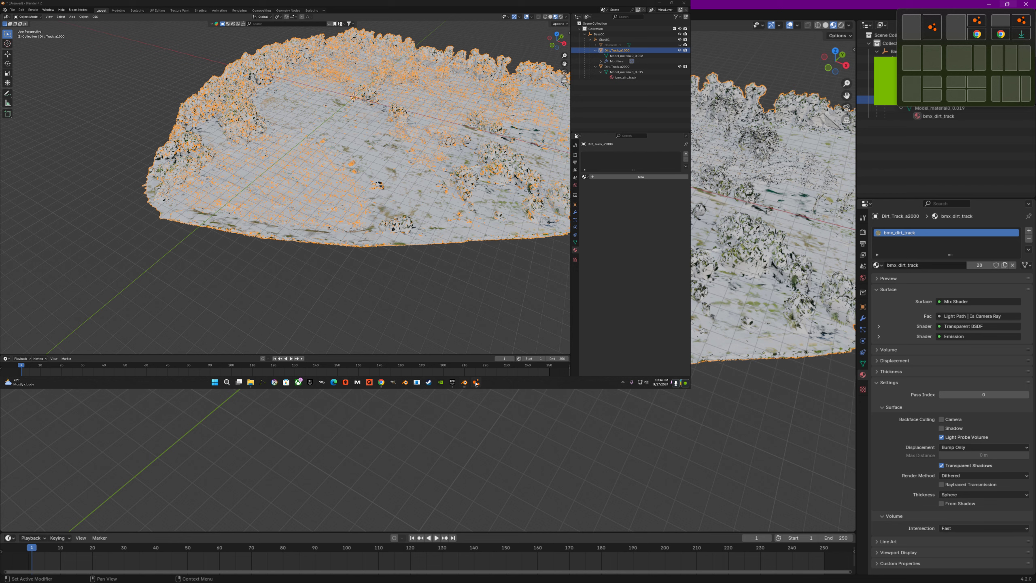
pyautogui.moveTo(476, 383)
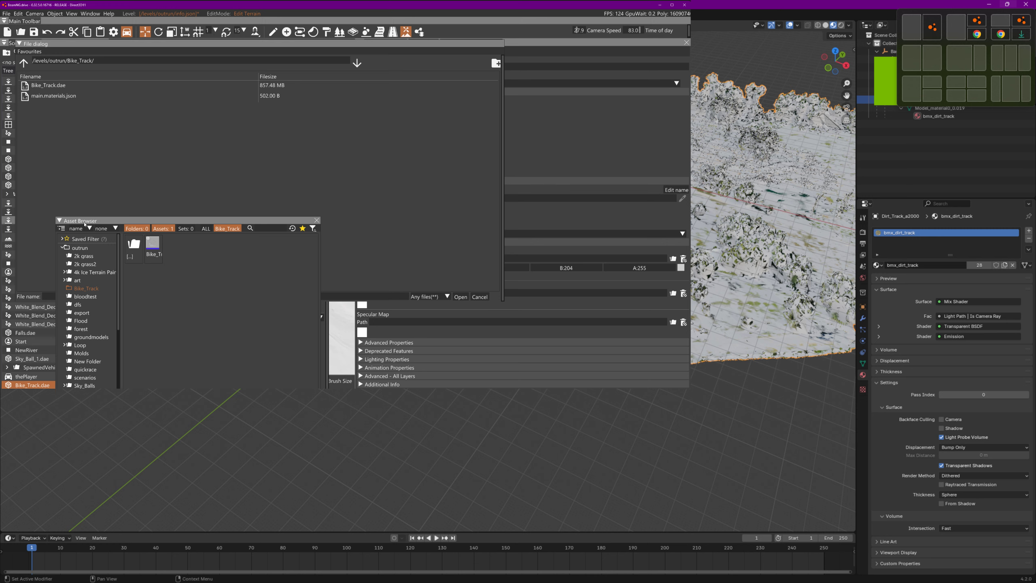
# Close the Asset Browser, cancel the open file dialog, and view the imported bike track in the scene.
pyautogui.click(305, 236)
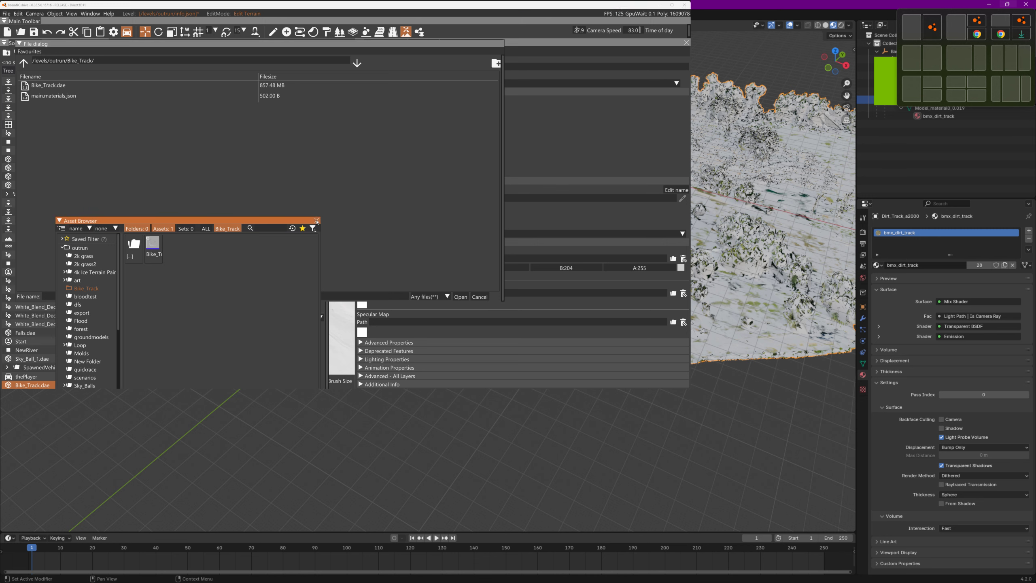
pyautogui.click(523, 100)
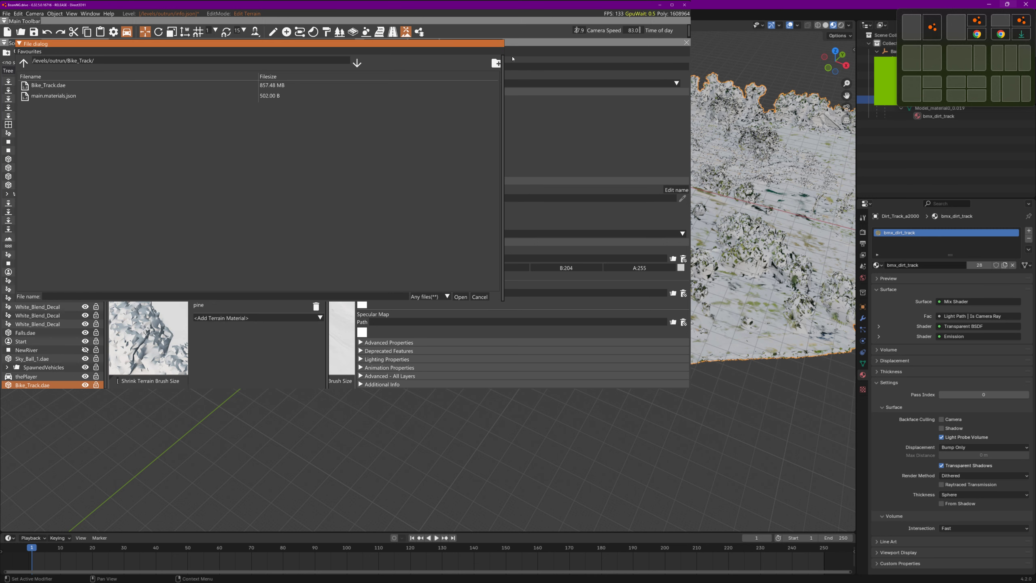
pyautogui.click(479, 297)
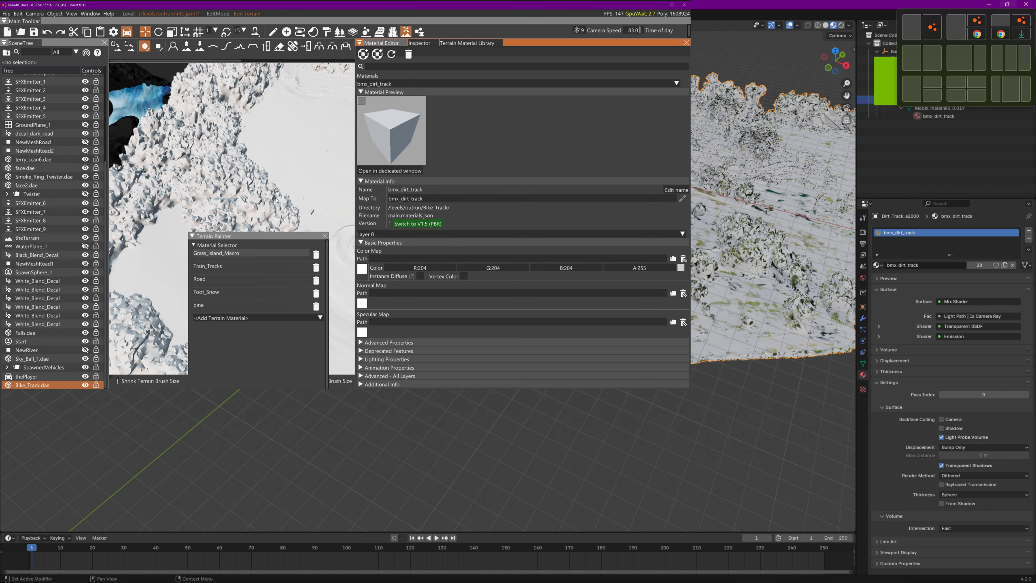
pyautogui.moveTo(276, 200)
pyautogui.mouseDown(button='right')
pyautogui.moveTo(297, 163)
pyautogui.moveTo(347, 160)
pyautogui.moveTo(277, 210)
pyautogui.mouseUp(button='right')
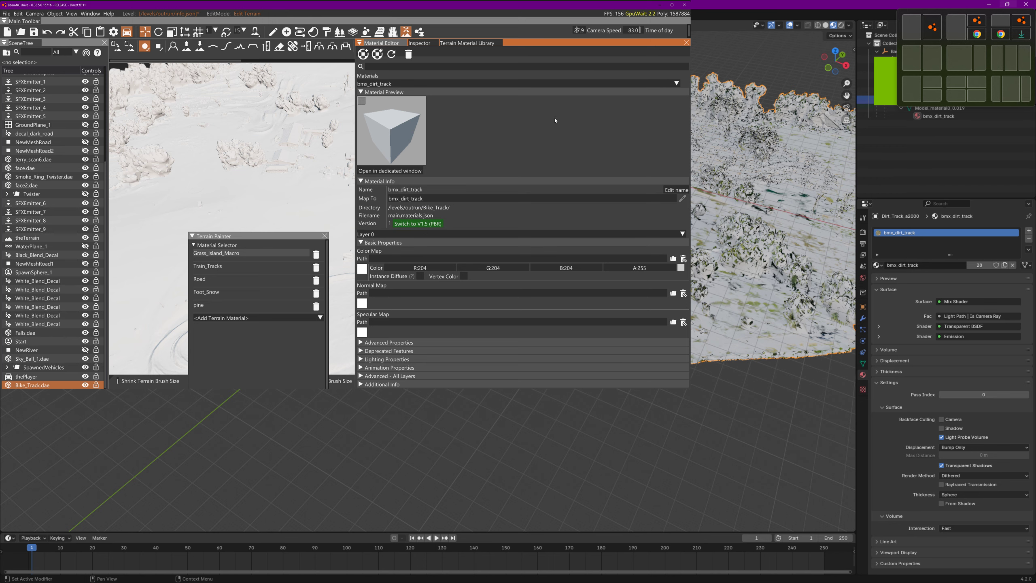
# Switch back to Blender, select the Dirt_Track_a2000 mesh with the bmx_dirt_track material, and hide the copy without a material.
pyautogui.click(659, 5)
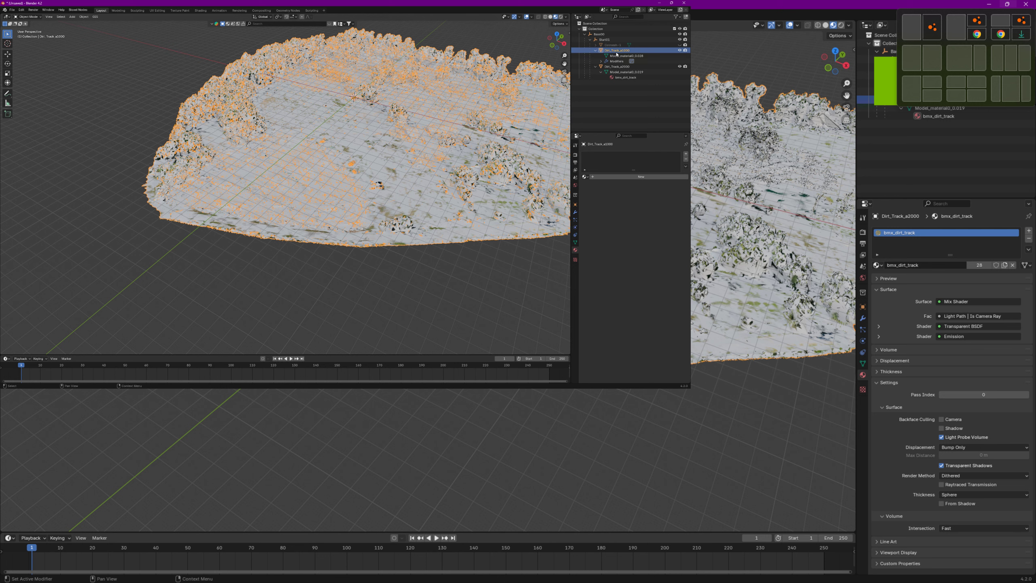
pyautogui.click(618, 67)
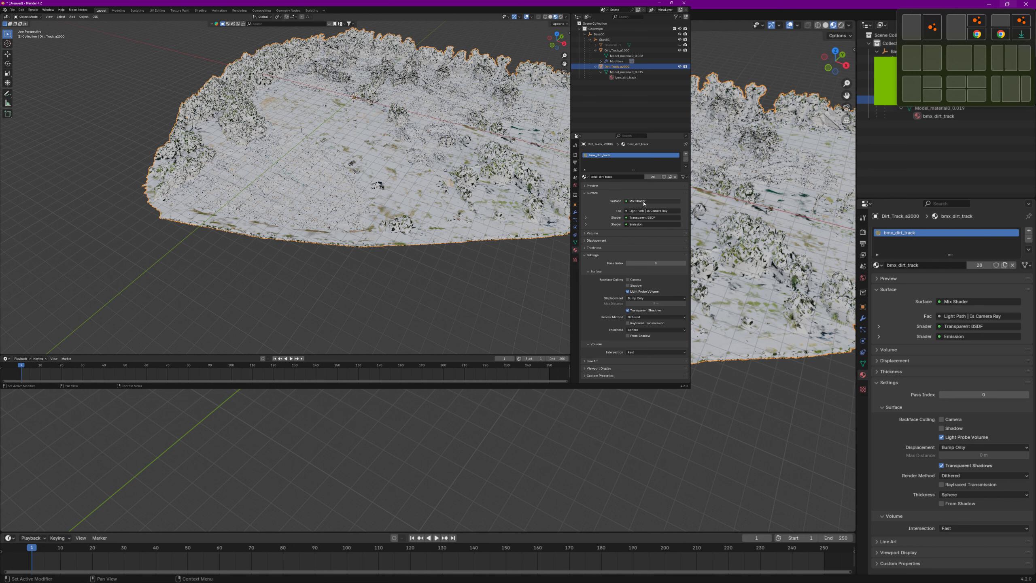
pyautogui.click(680, 50)
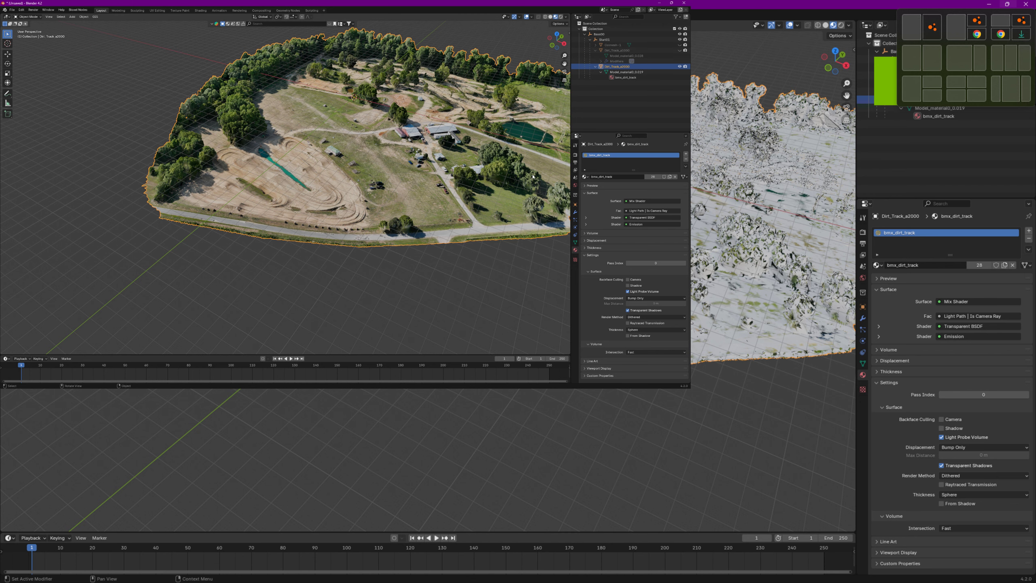
# Bring up the bmx_dirt_track shader nodes and display the Base Color node's texture in the image editor.
pyautogui.click(207, 11)
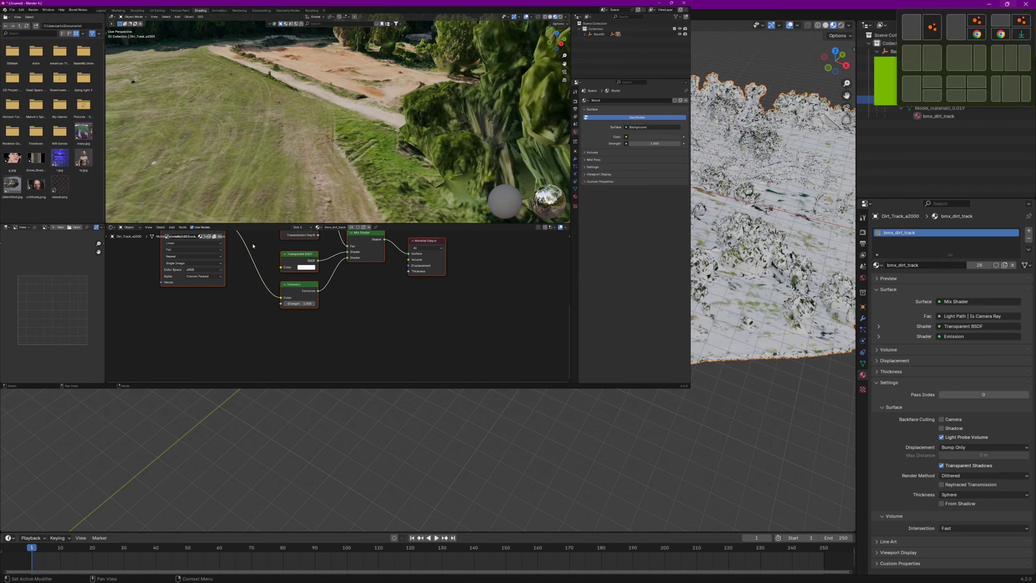
pyautogui.moveTo(253, 246); pyautogui.dragTo(305, 259, button='middle')
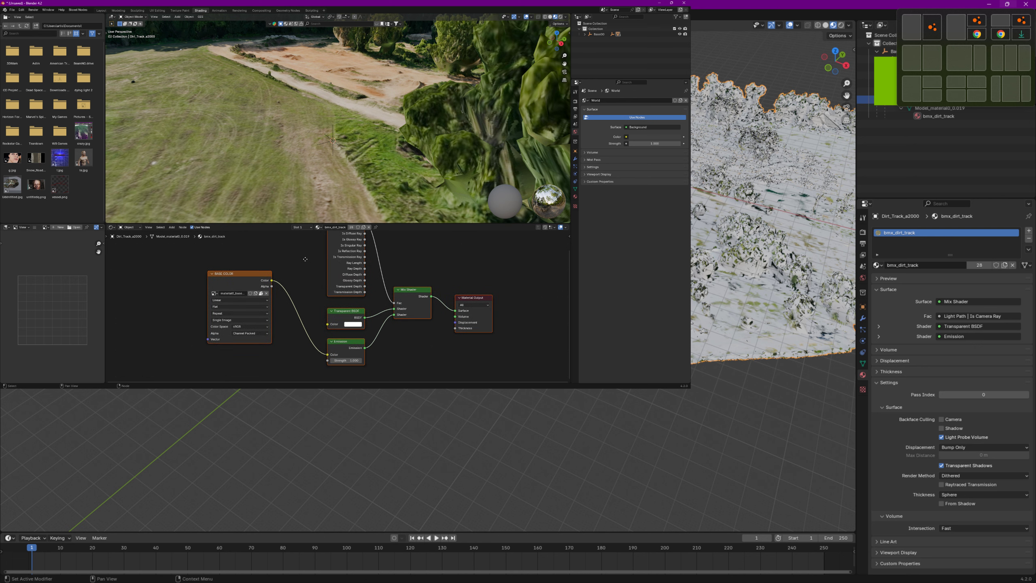
pyautogui.click(262, 294)
pyautogui.click(208, 293)
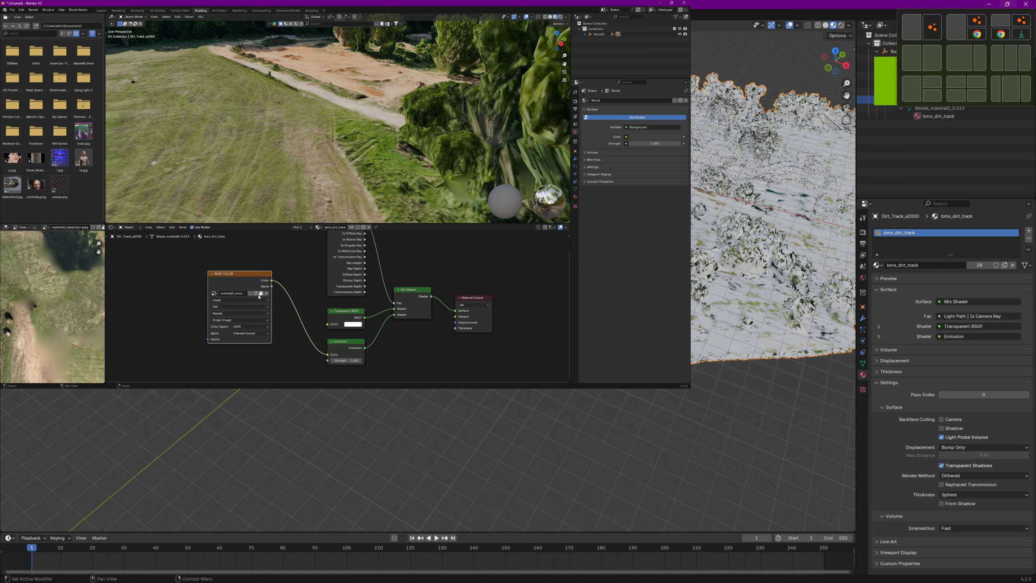
pyautogui.scroll(-6, 31, 250)
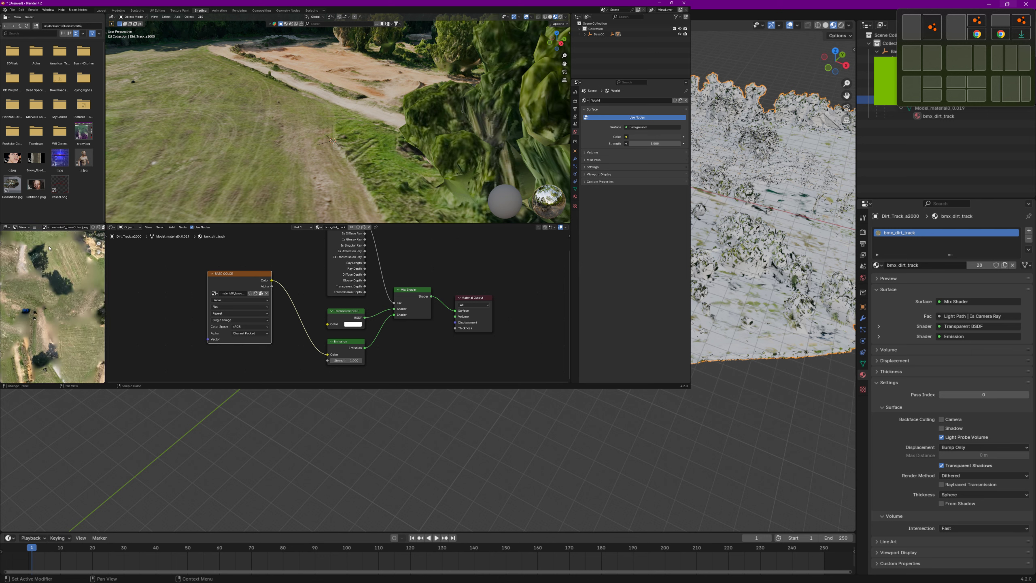
# Start saving the base color texture as a separate JPEG image and raise its quality setting.
pyautogui.click(35, 227)
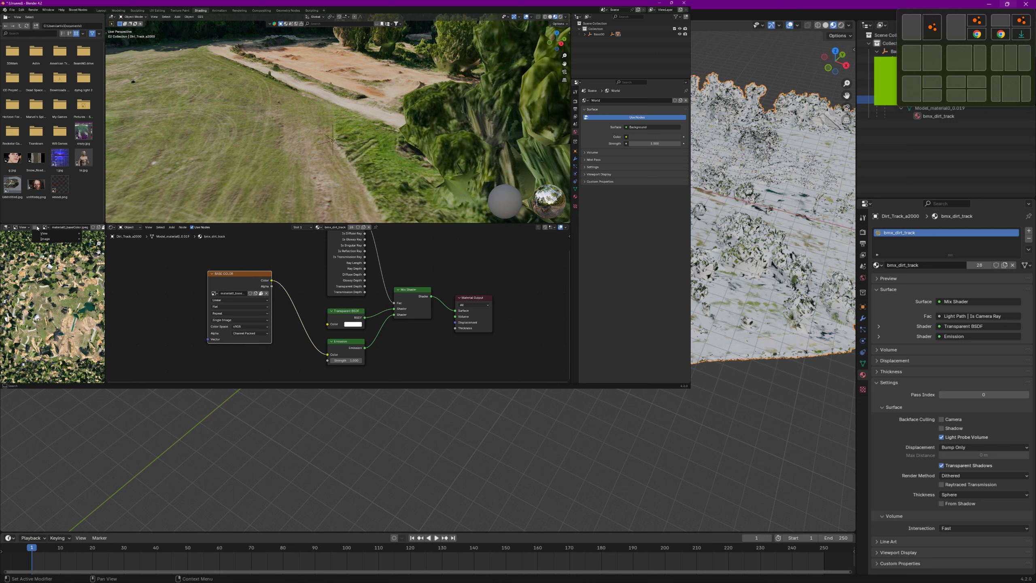
pyautogui.moveTo(39, 242)
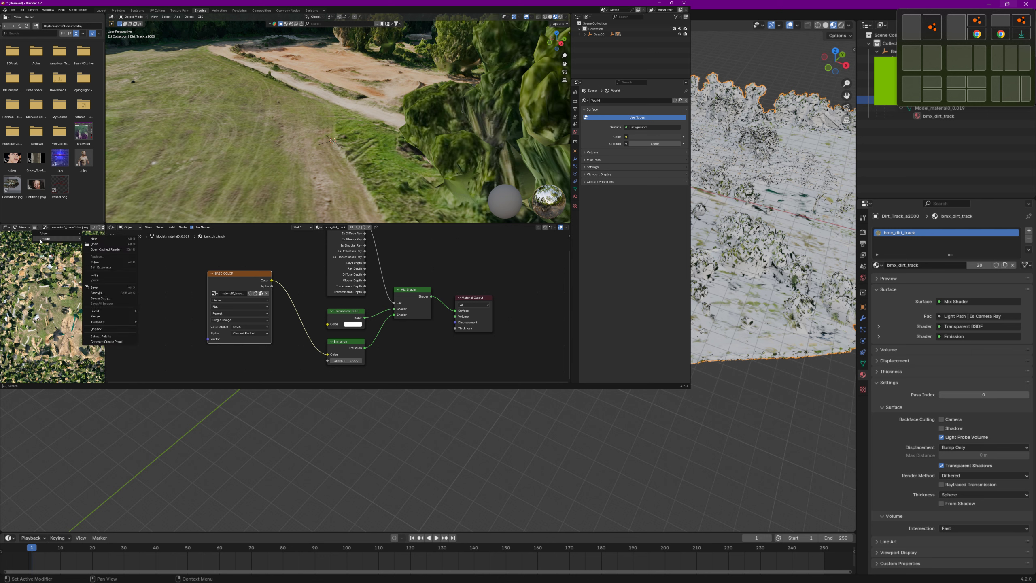
pyautogui.click(97, 293)
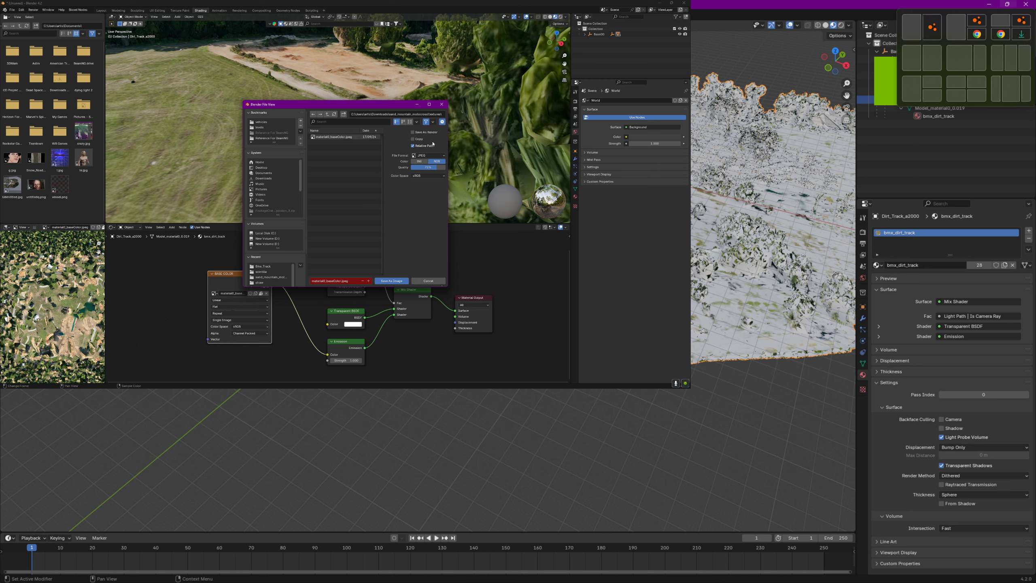
pyautogui.moveTo(436, 170); pyautogui.dragTo(446, 168)
pyautogui.click(261, 294)
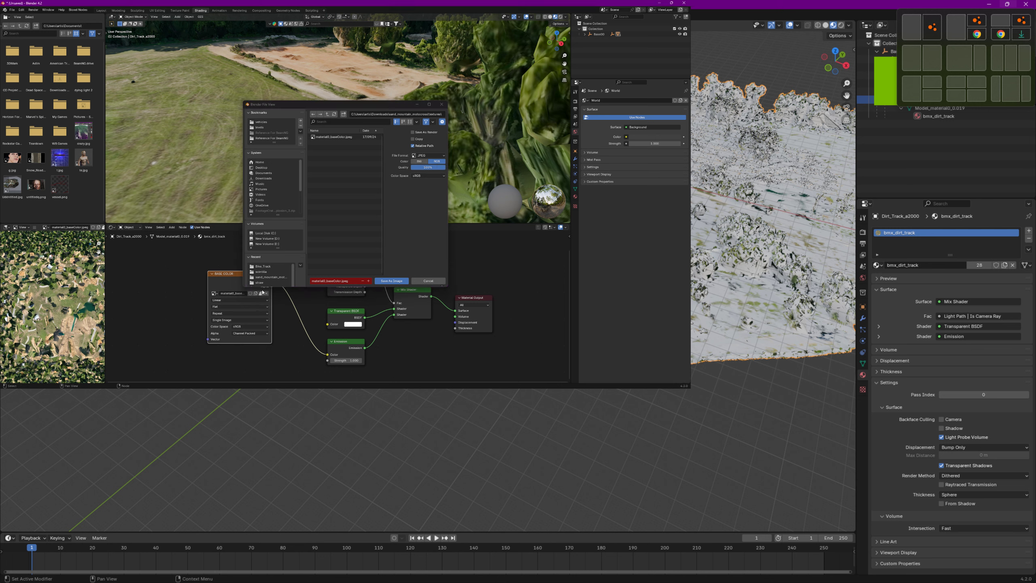
pyautogui.click(354, 141)
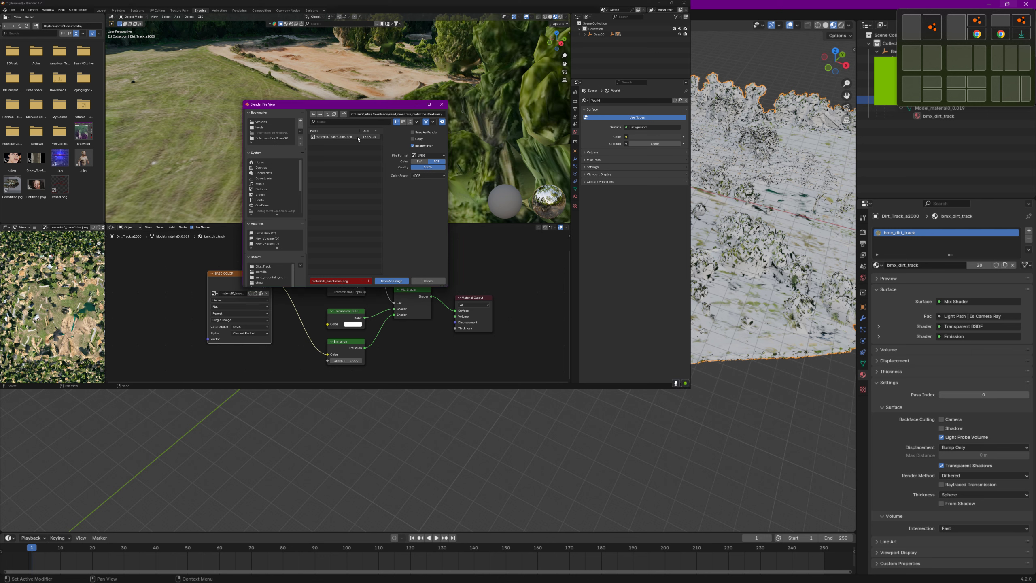
# Save the texture as material0_baseColor.jpeg in the outrun level's Bike_Track folder, reached through the 0.32 shortcut on the Desktop.
pyautogui.click(327, 115)
pyautogui.click(327, 114)
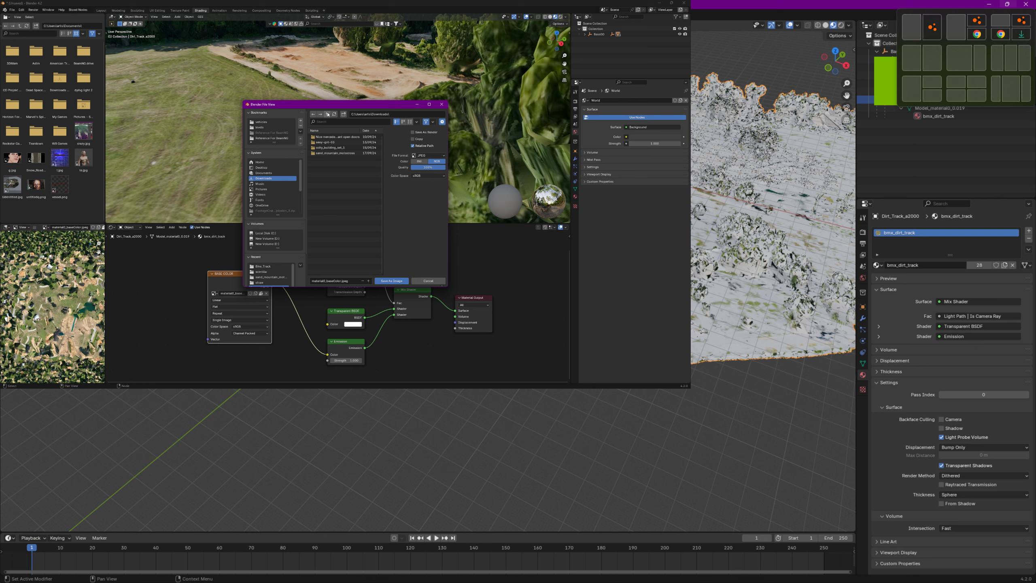
pyautogui.click(327, 115)
pyautogui.click(328, 115)
pyautogui.click(329, 115)
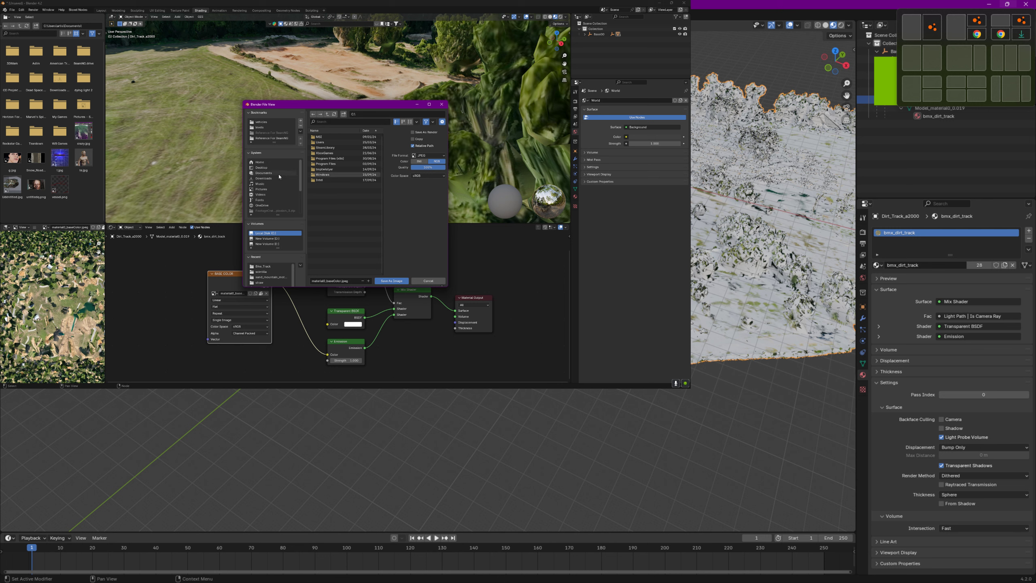
pyautogui.click(262, 167)
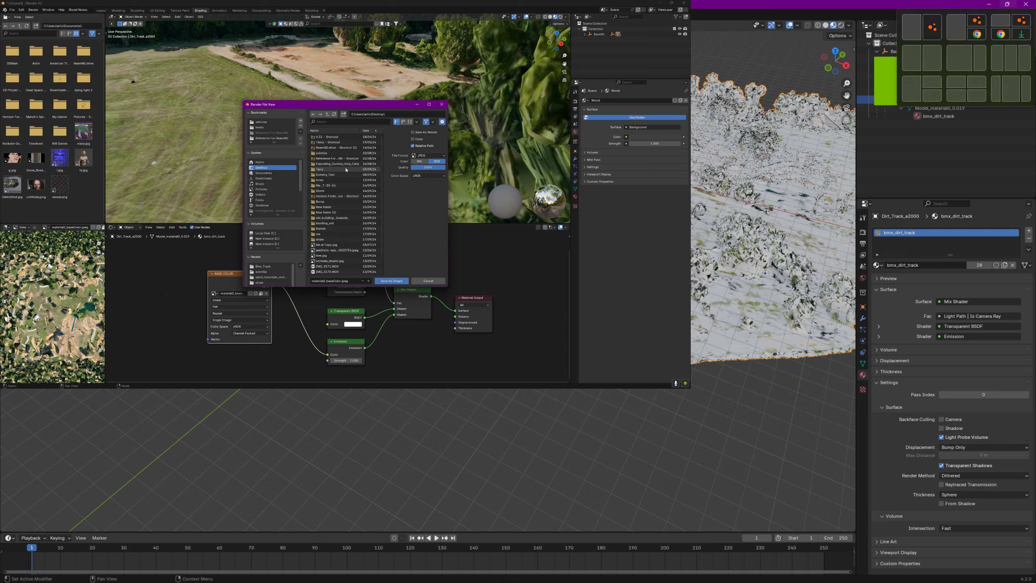
pyautogui.doubleClick(330, 138)
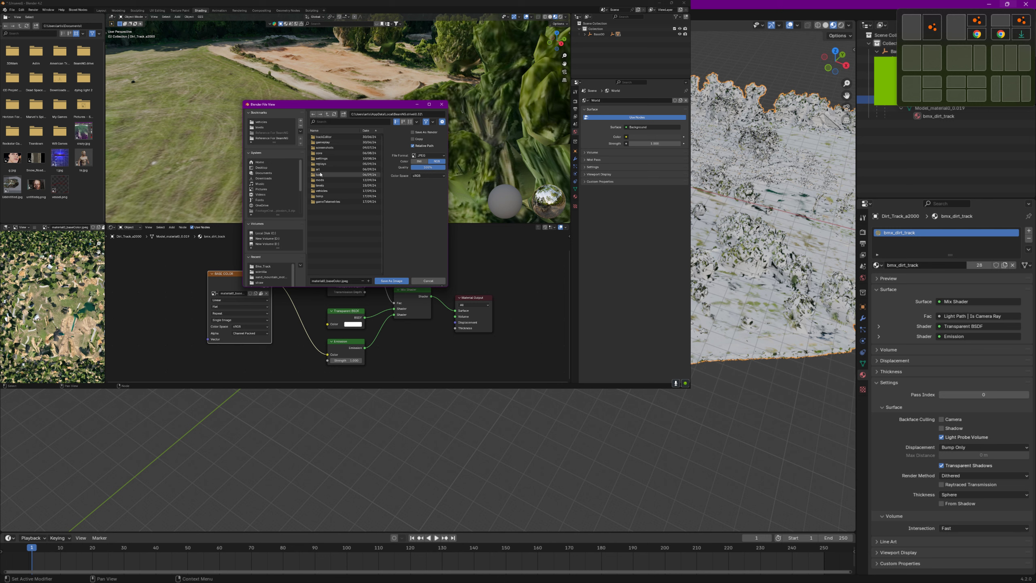
pyautogui.click(319, 186)
pyautogui.doubleClick(319, 186)
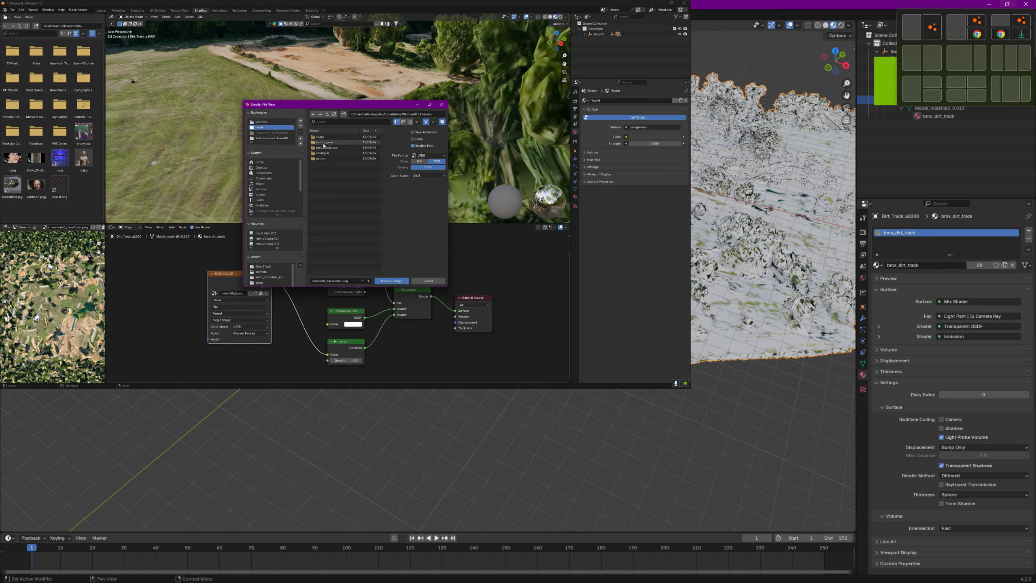
pyautogui.doubleClick(322, 158)
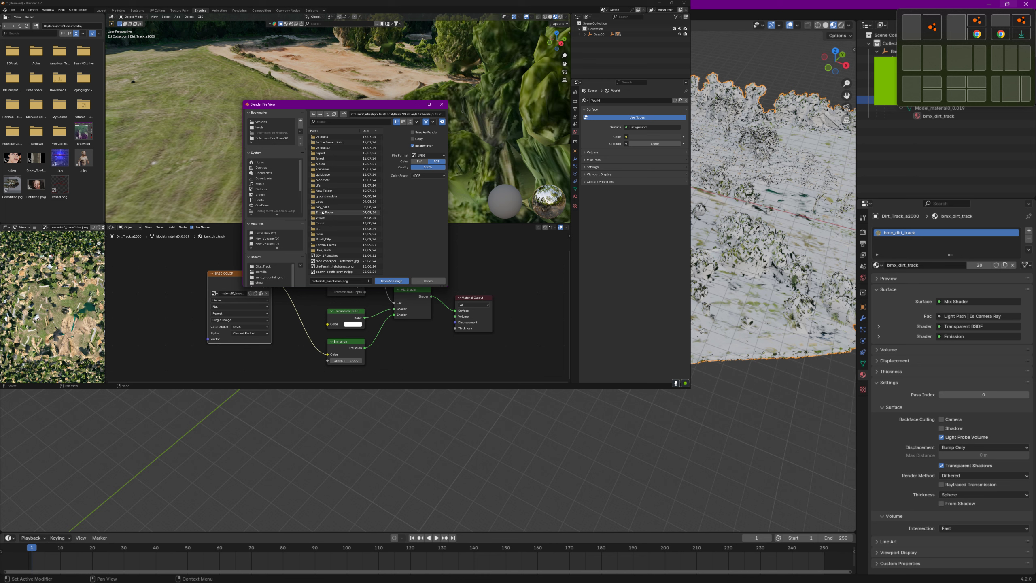
pyautogui.doubleClick(325, 250)
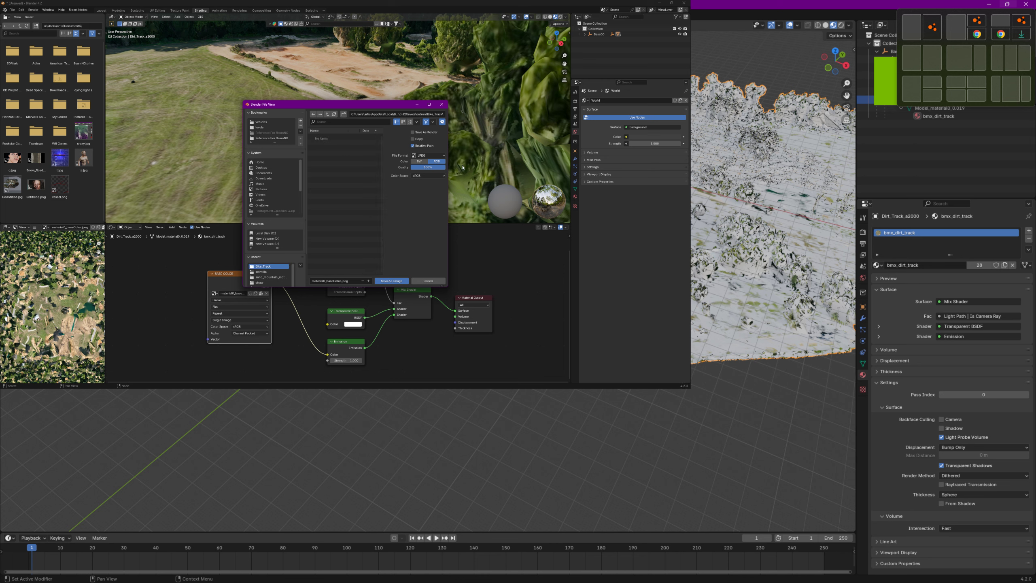
pyautogui.click(394, 280)
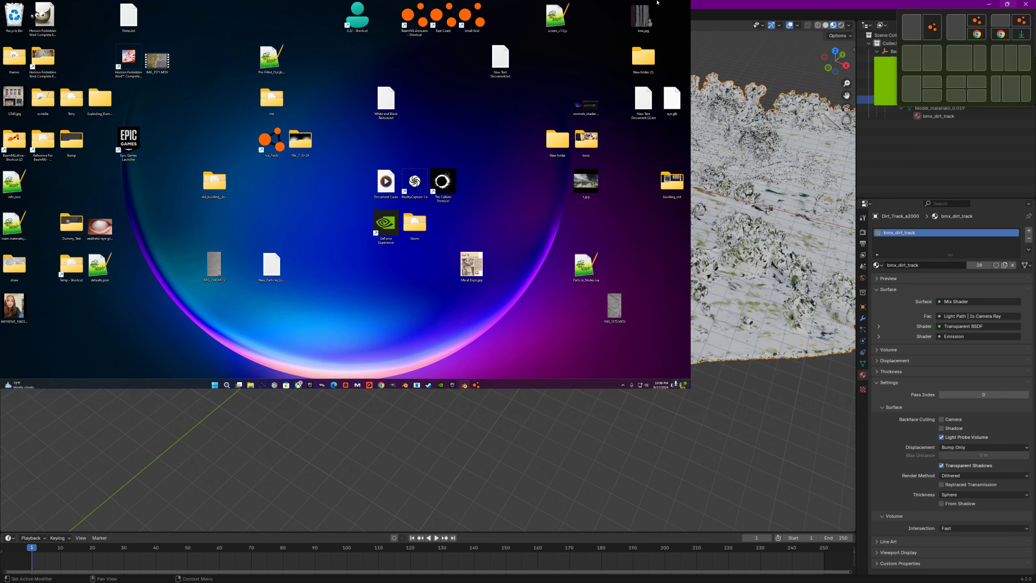
# Switch to the BeamNG.drive world editor and close the Terrain Painter window.
pyautogui.click(659, 3)
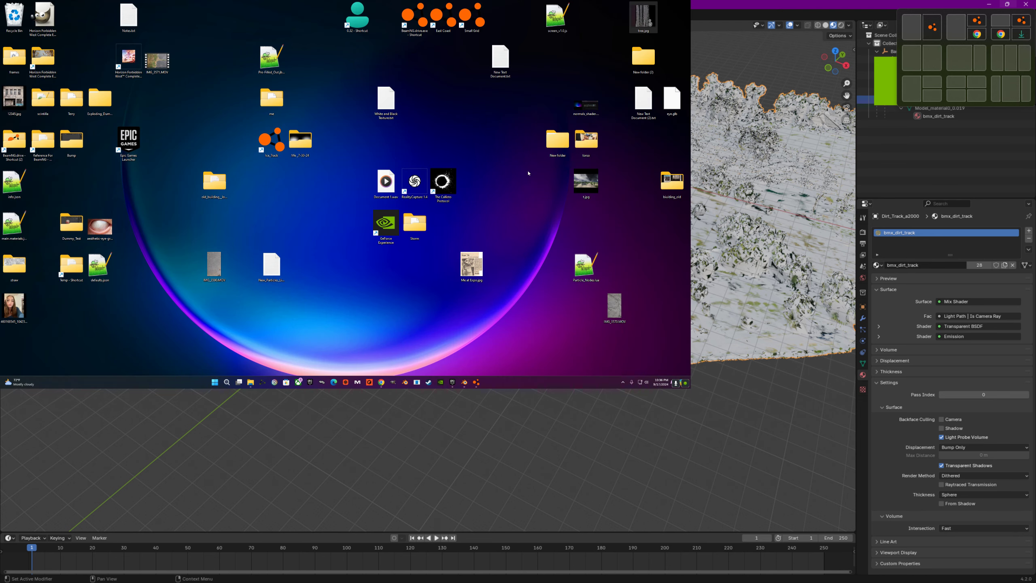
pyautogui.click(475, 382)
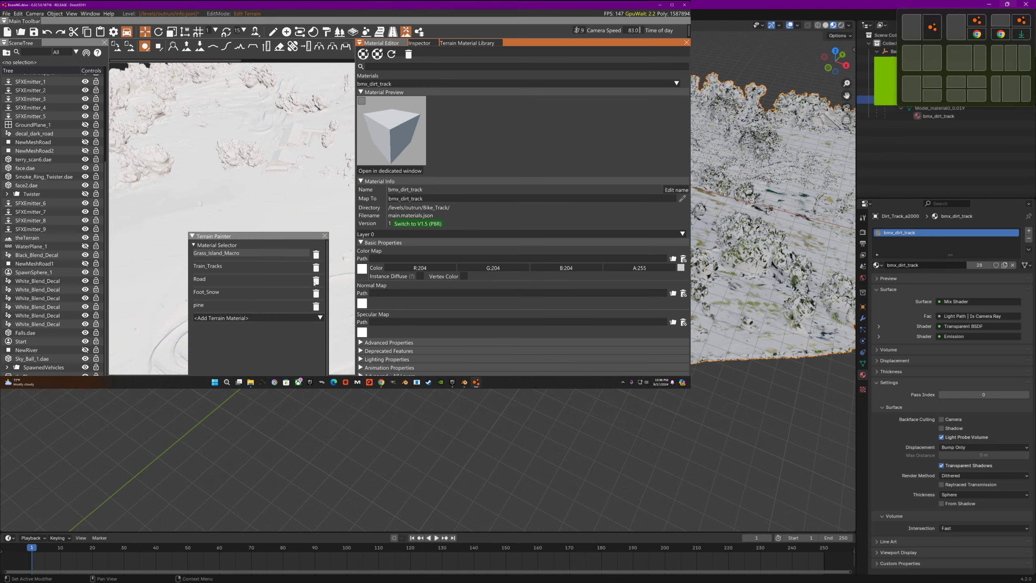
pyautogui.click(325, 235)
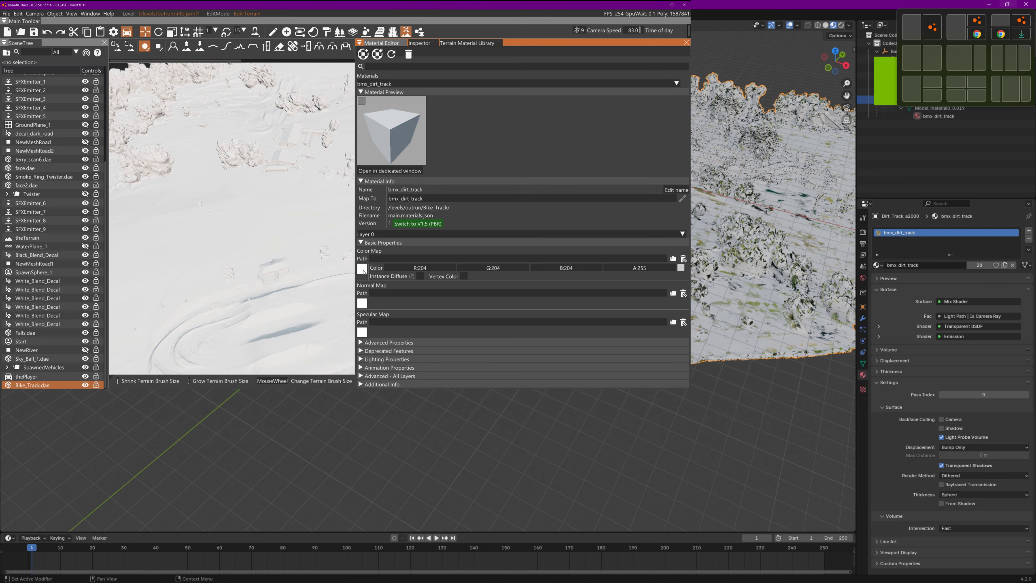
pyautogui.click(362, 268)
pyautogui.click(23, 63)
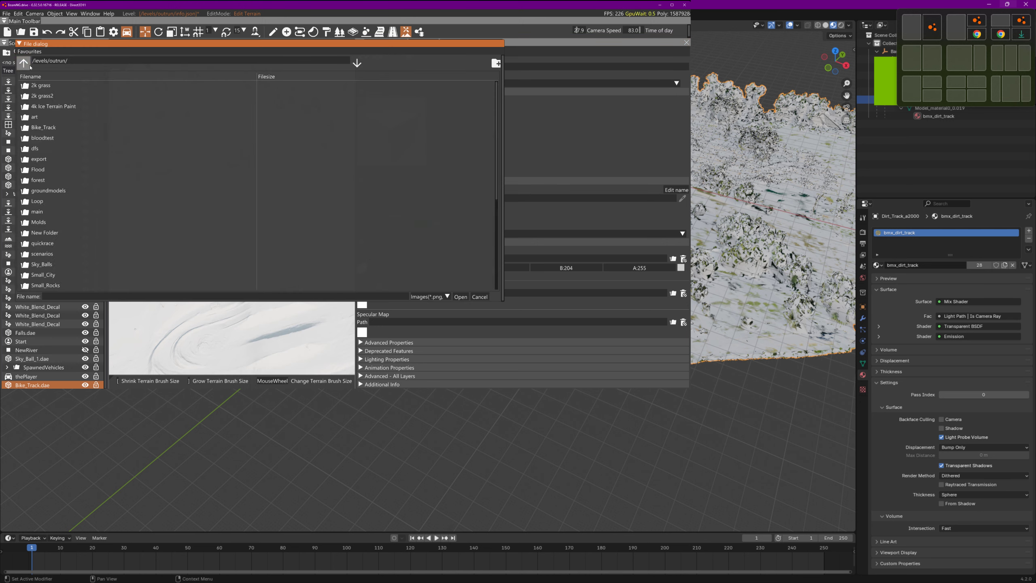
pyautogui.hotkey('alt', 'Tab')
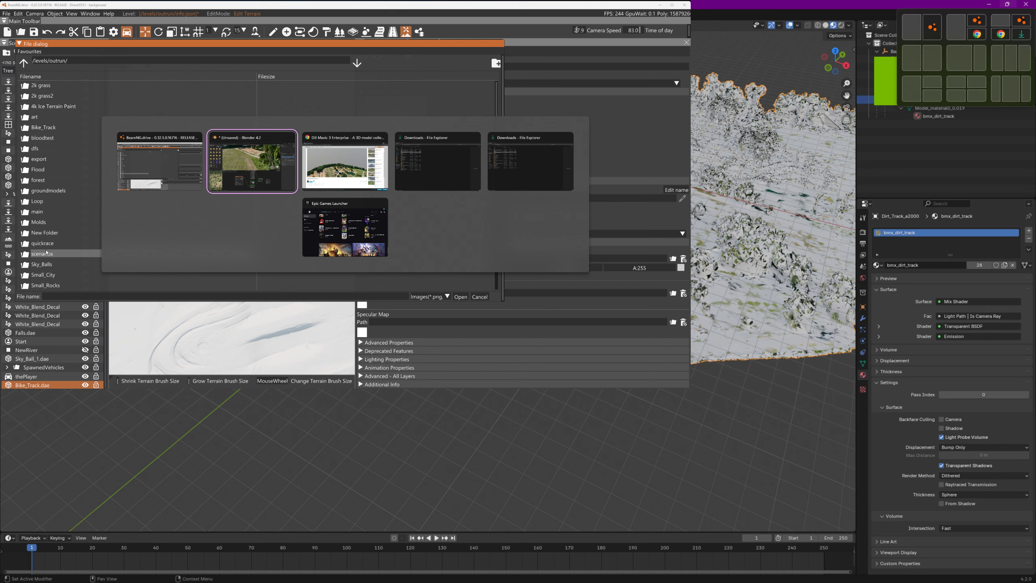
pyautogui.hotkey('alt', 'Tab')
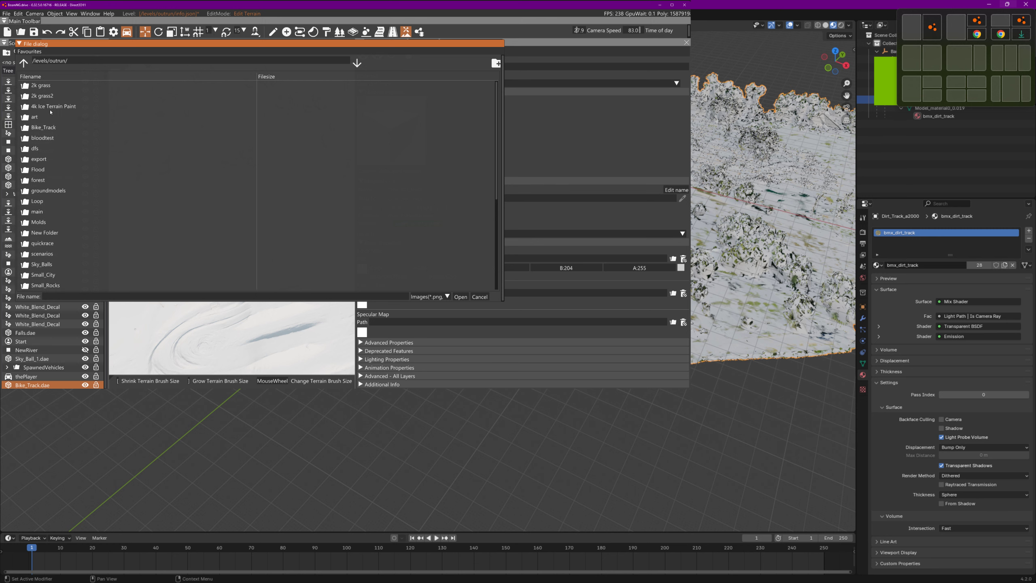
pyautogui.click(23, 62)
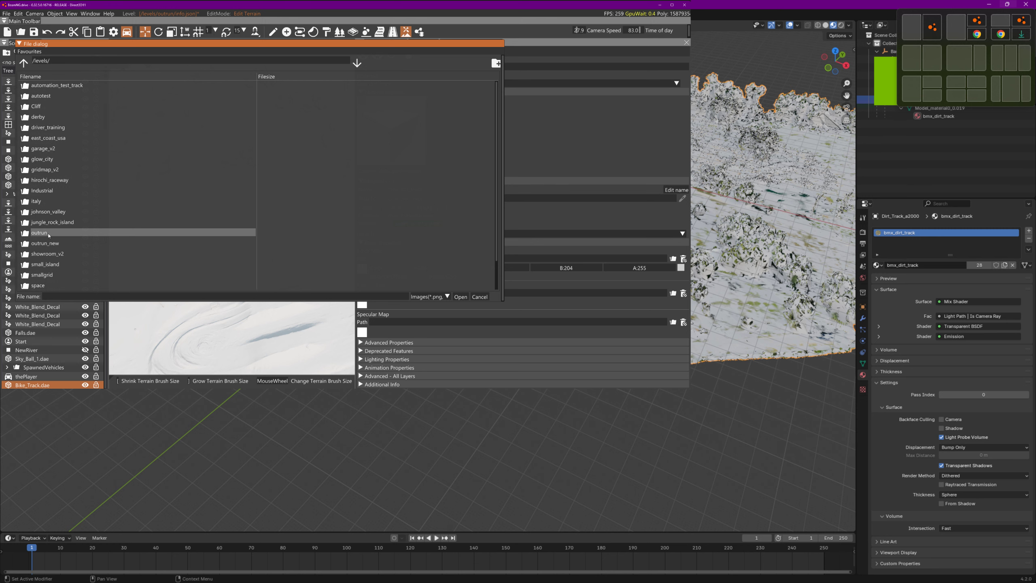
pyautogui.click(480, 296)
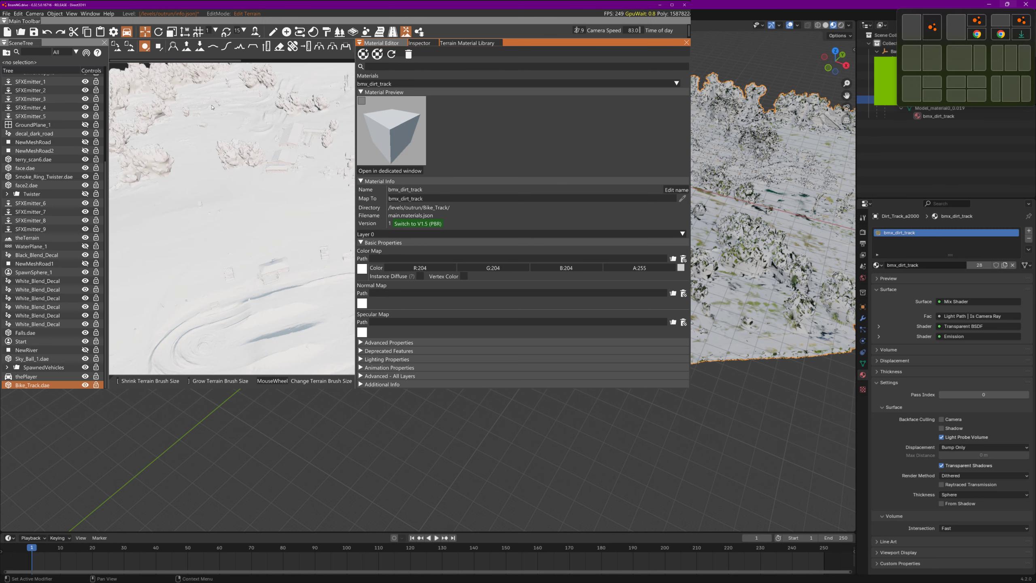
# Set the bmx_dirt_track color map to material0_baseColor.jpeg from the outrun level's Bike_Track folder, with the file filter set to any files.
pyautogui.click(362, 269)
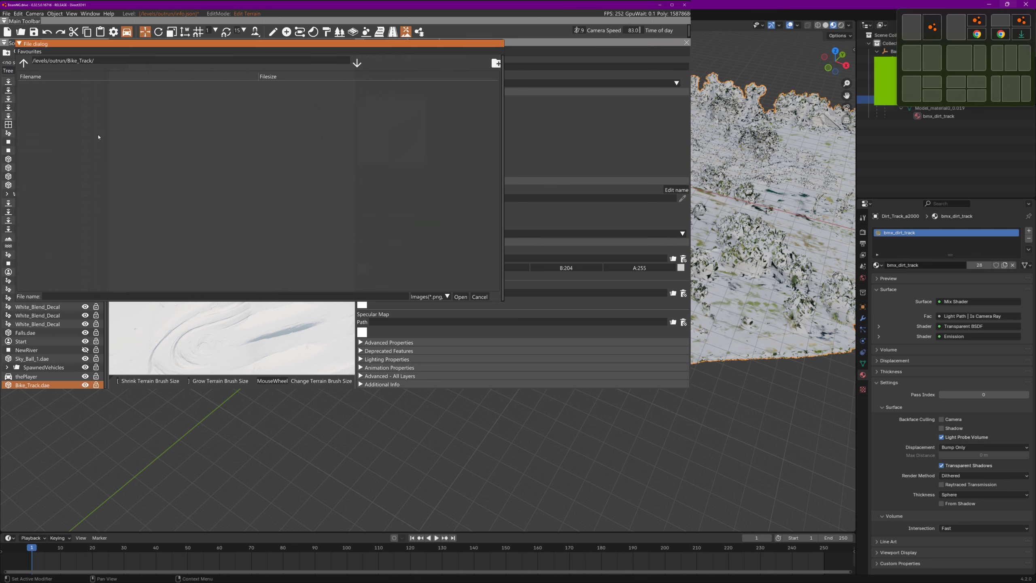
pyautogui.click(24, 62)
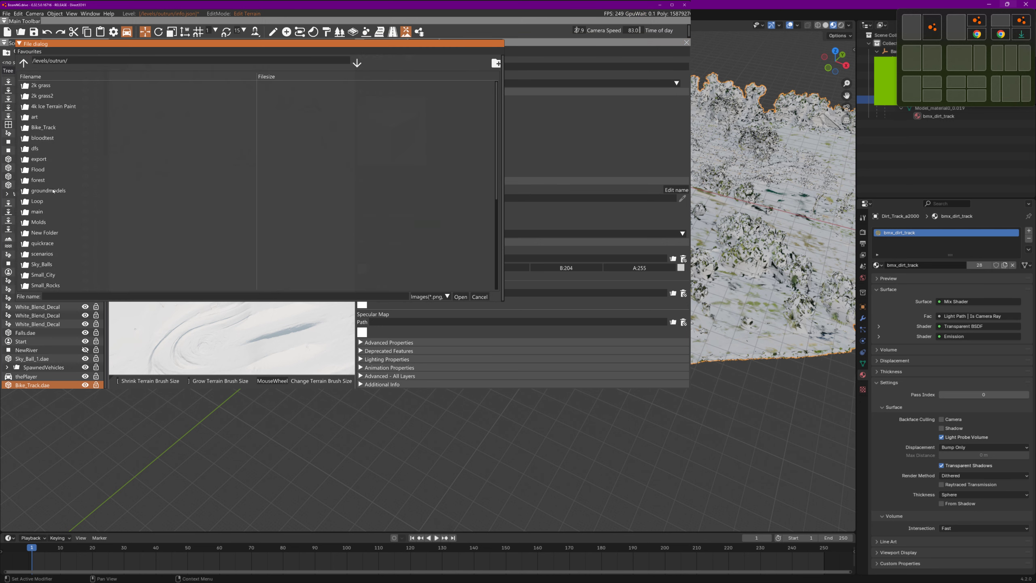
pyautogui.scroll(-3, 41, 280)
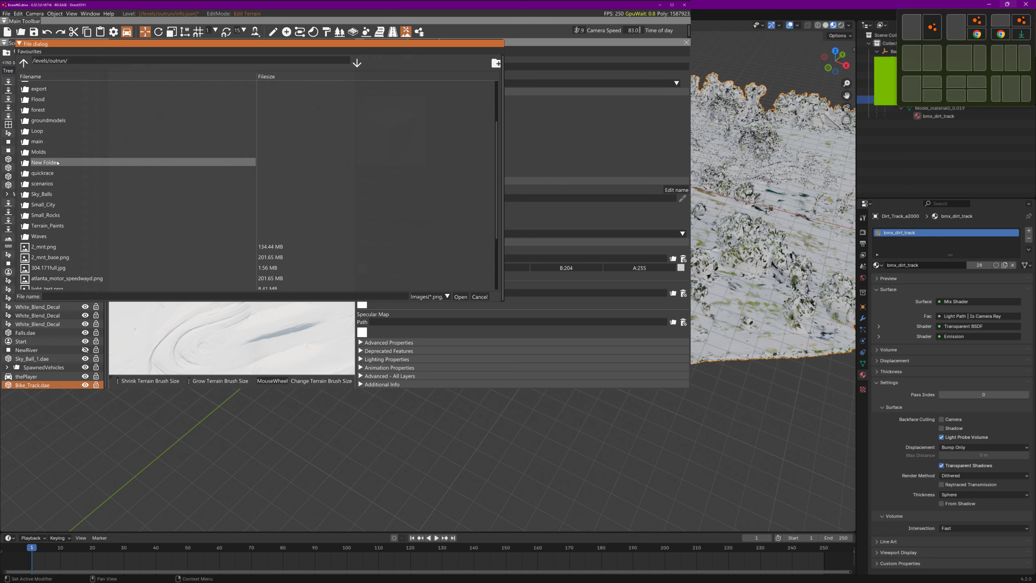
pyautogui.scroll(3, 57, 121)
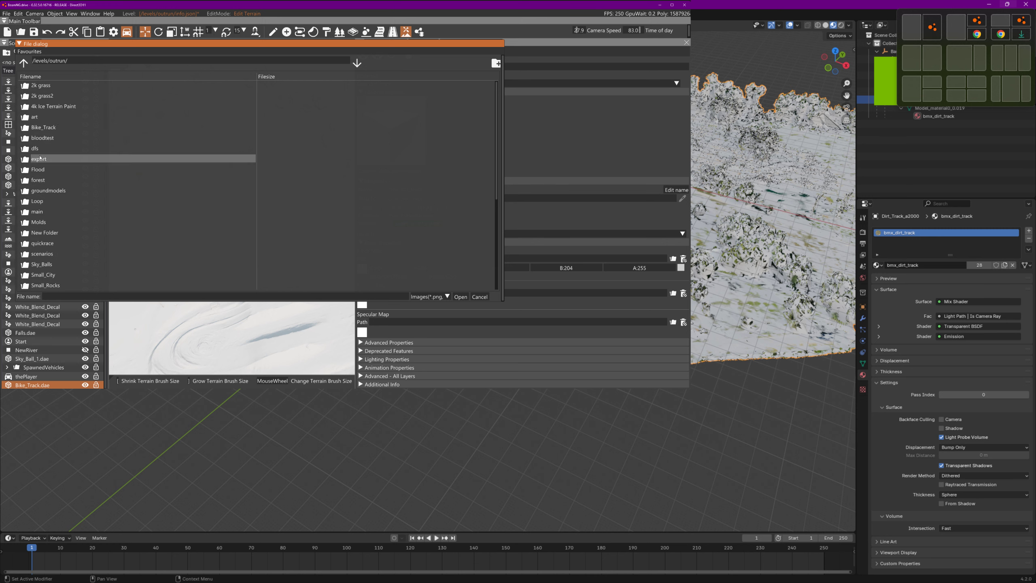
pyautogui.doubleClick(50, 129)
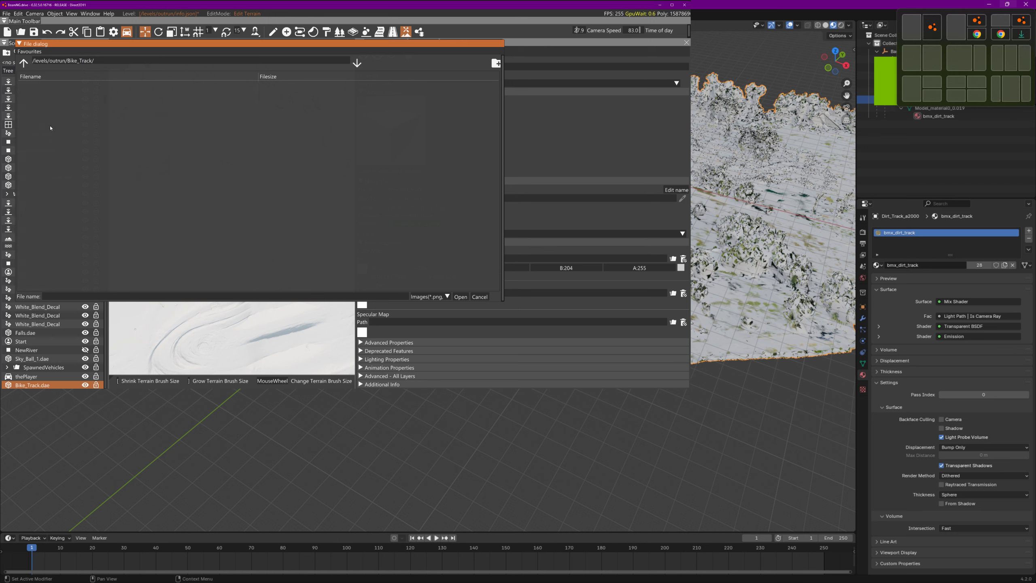
pyautogui.click(431, 296)
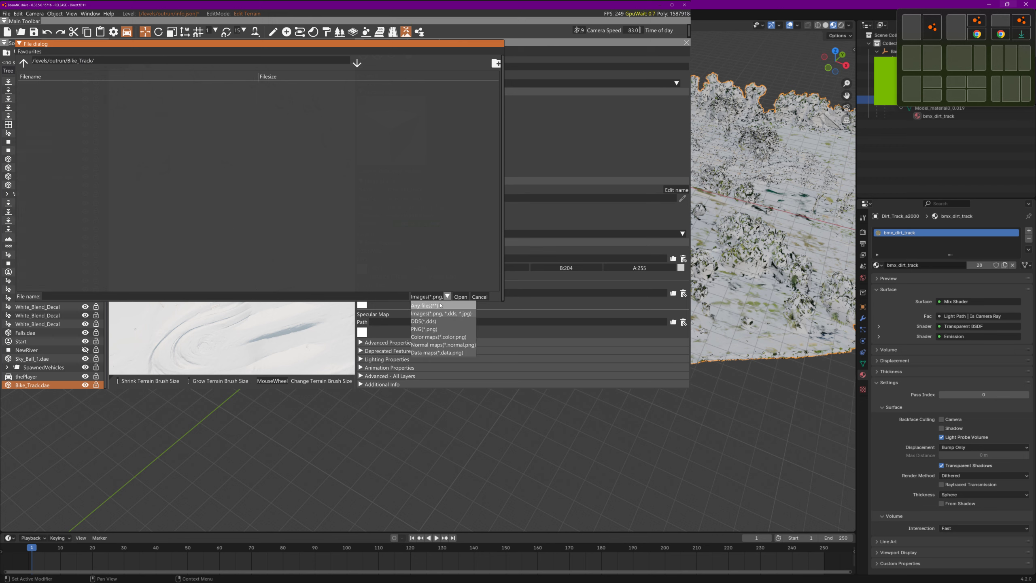
pyautogui.click(432, 298)
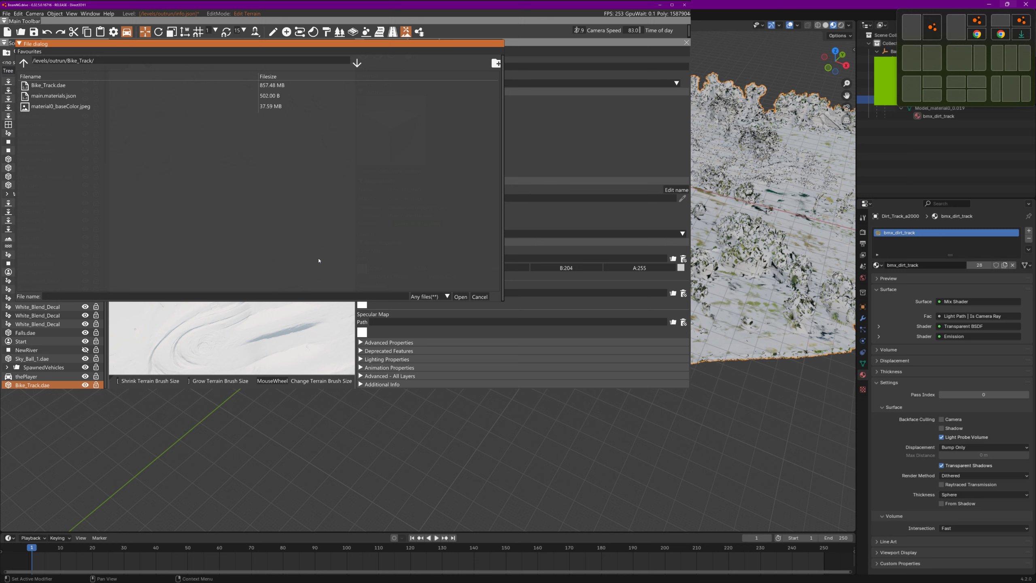
pyautogui.click(79, 107)
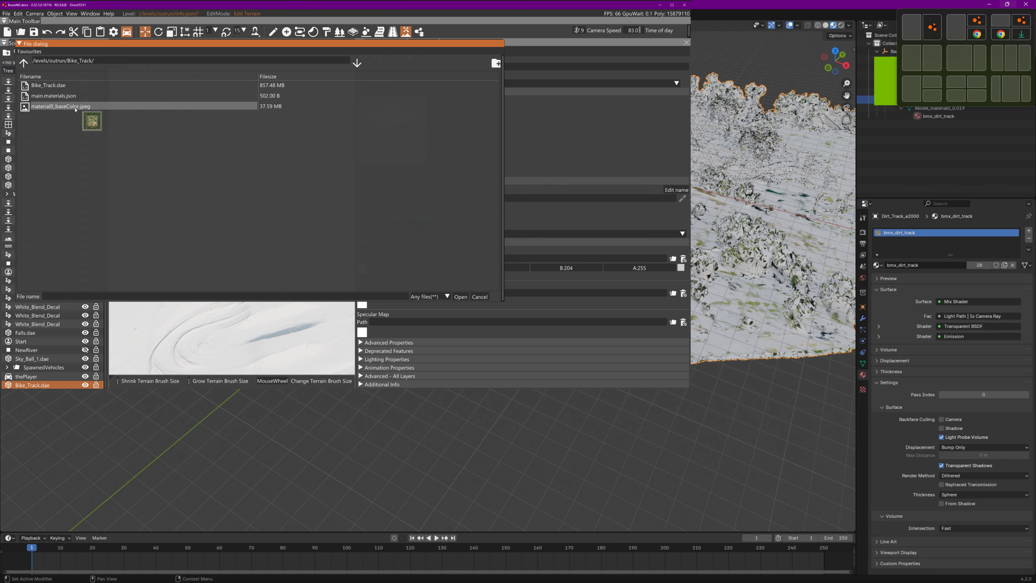
pyautogui.click(460, 297)
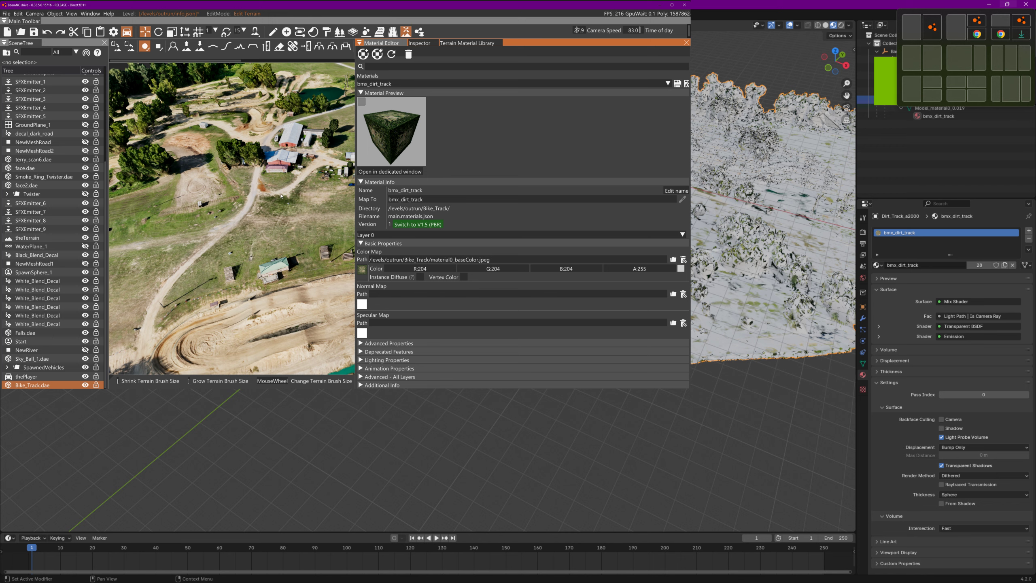
# Save all modified materials, including bmx_dirt_track.
pyautogui.moveTo(288, 194); pyautogui.dragTo(339, 184, button='right')
pyautogui.press('w')
pyautogui.press('w')
pyautogui.press('w')
pyautogui.moveTo(231, 218); pyautogui.dragTo(164, 151, button='right')
pyautogui.moveTo(287, 188); pyautogui.dragTo(293, 183, button='right')
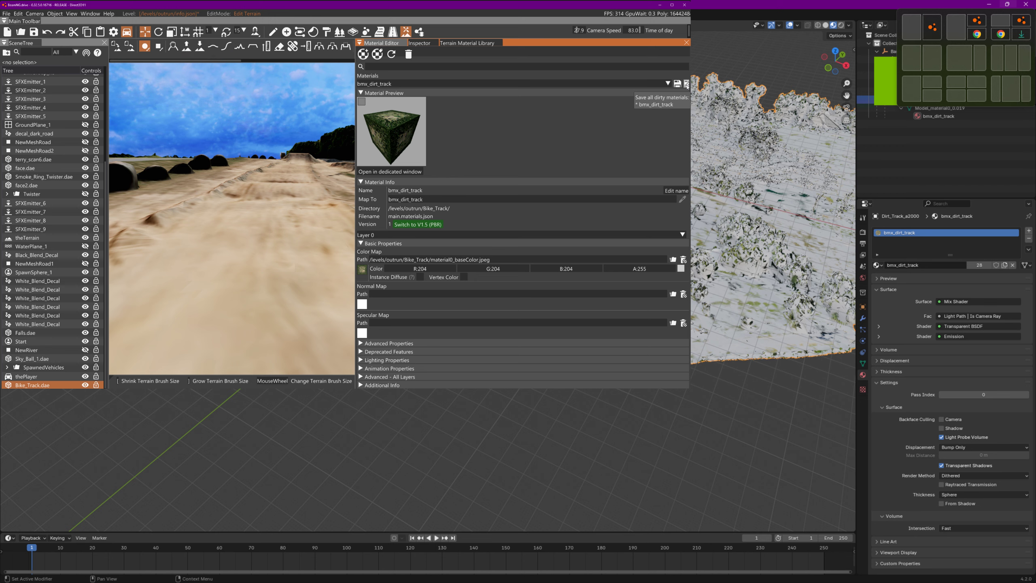
pyautogui.click(686, 84)
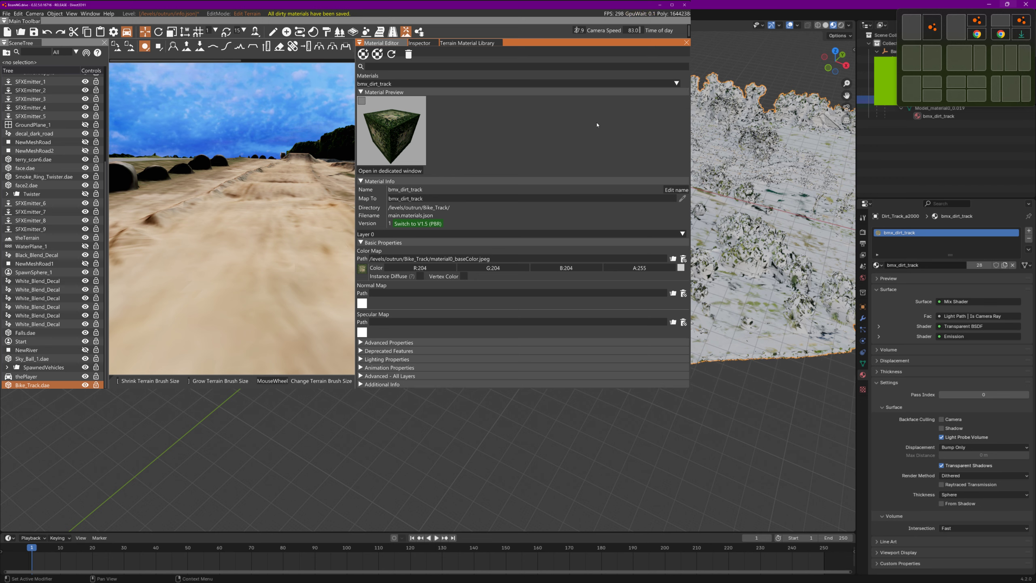
# Narrow the Material Editor panel to give the 3D viewport more room.
pyautogui.moveTo(326, 151); pyautogui.dragTo(358, 161, button='right')
pyautogui.press('s')
pyautogui.moveTo(355, 160); pyautogui.dragTo(637, 163)
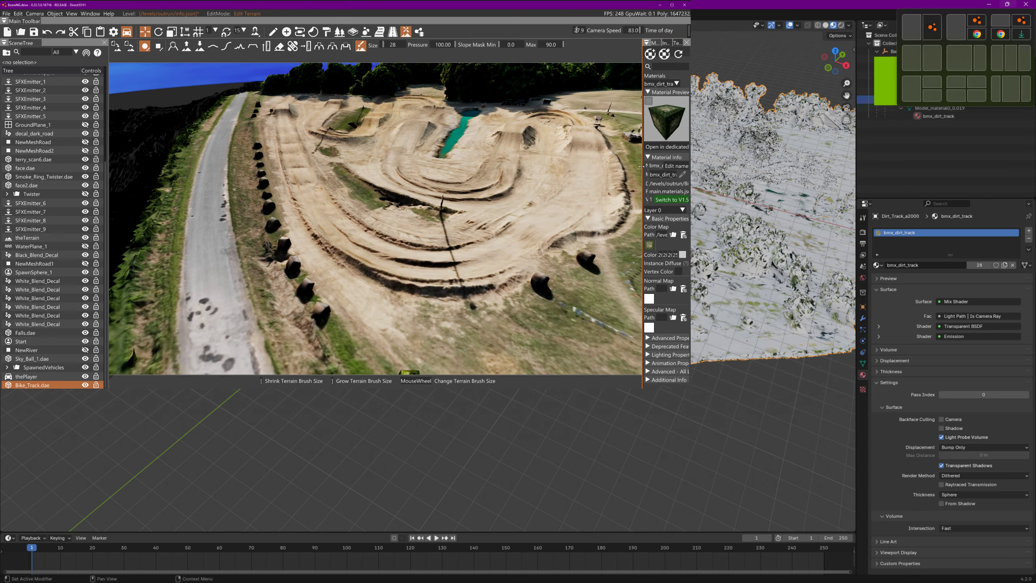
# Examine the textured dirt track and its placement on the terrain from several increasing camera distances.
pyautogui.press('s')
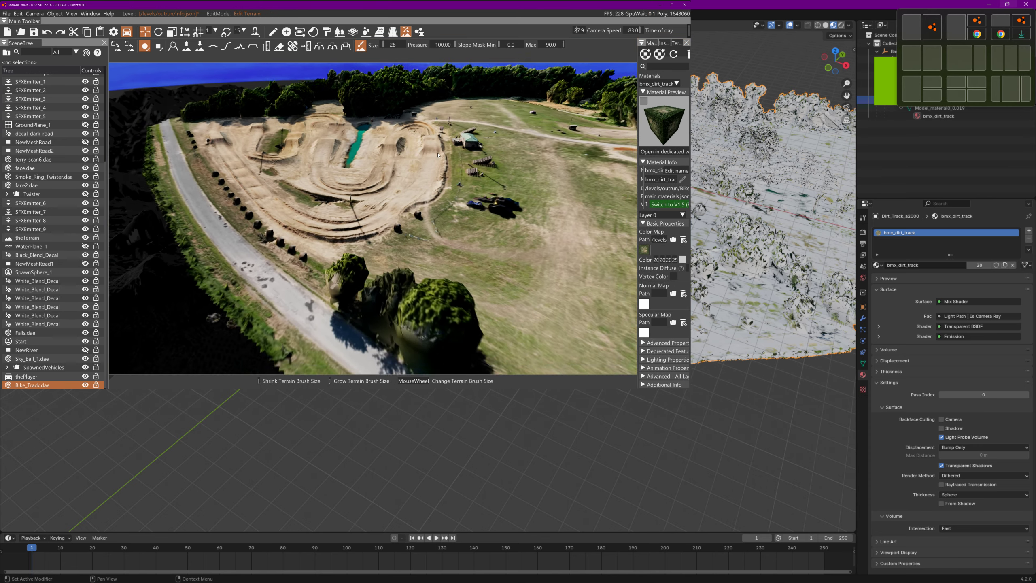
pyautogui.press('s')
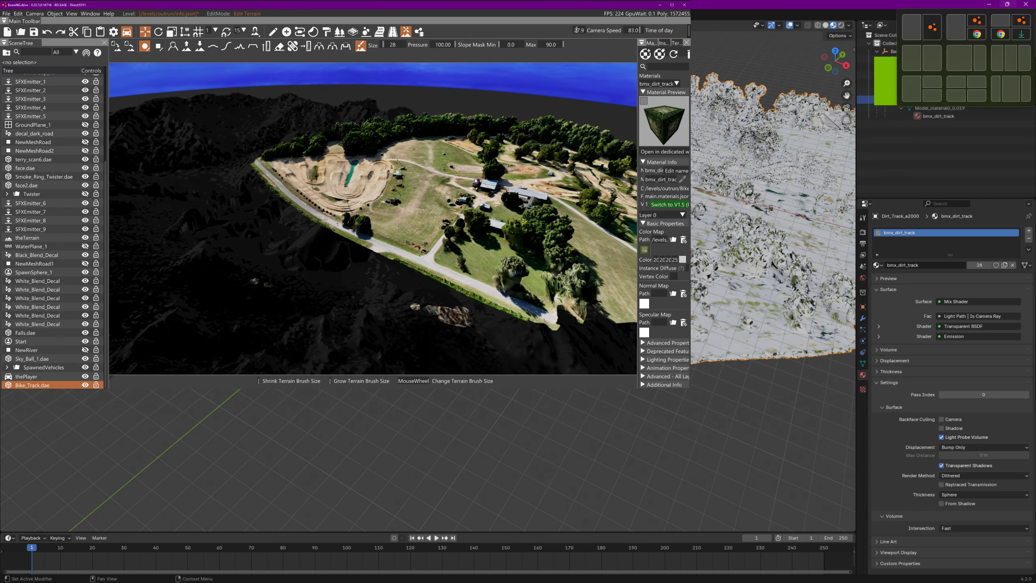
pyautogui.press('s')
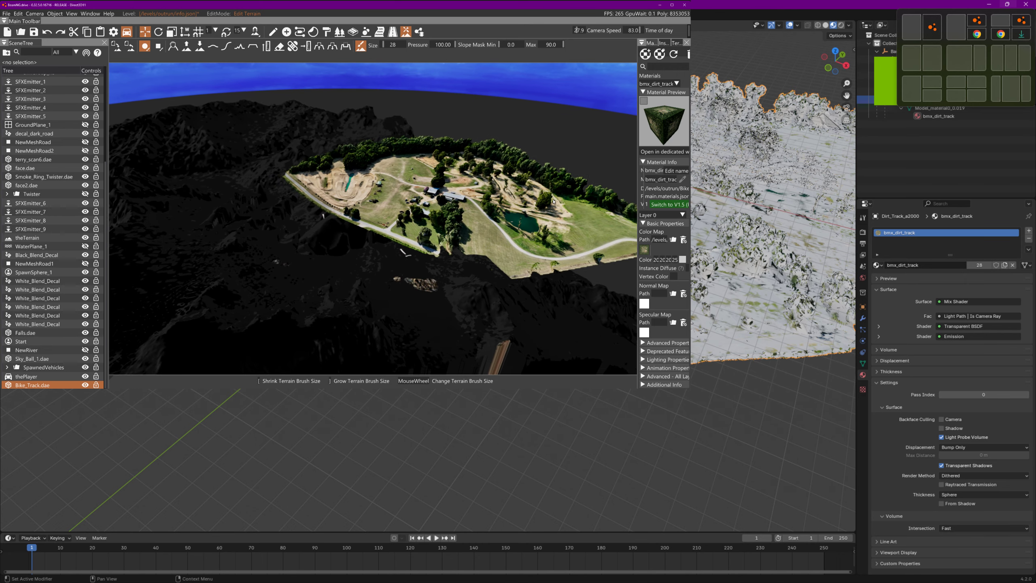
pyautogui.press('s')
pyautogui.press('d')
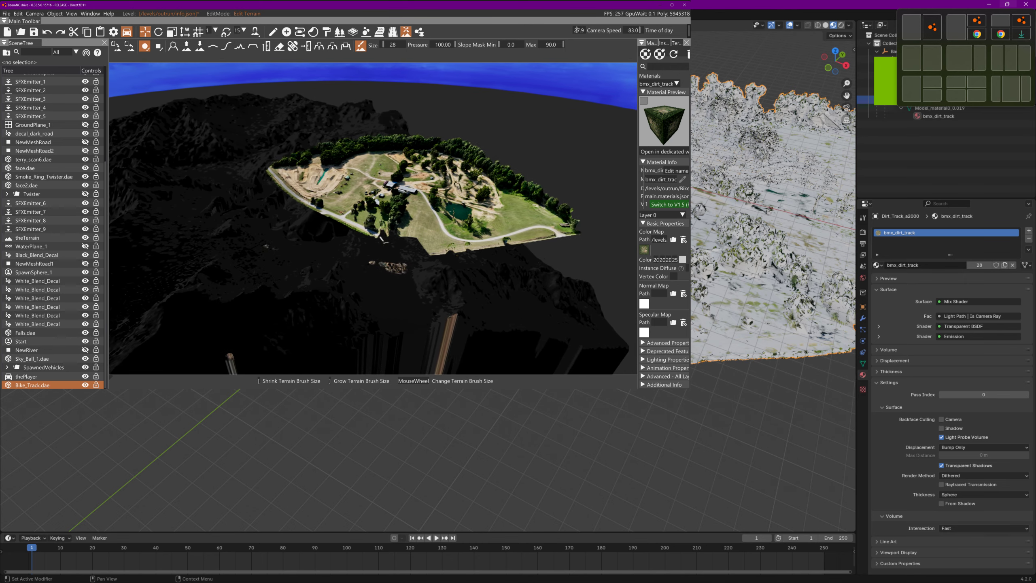
pyautogui.press('w')
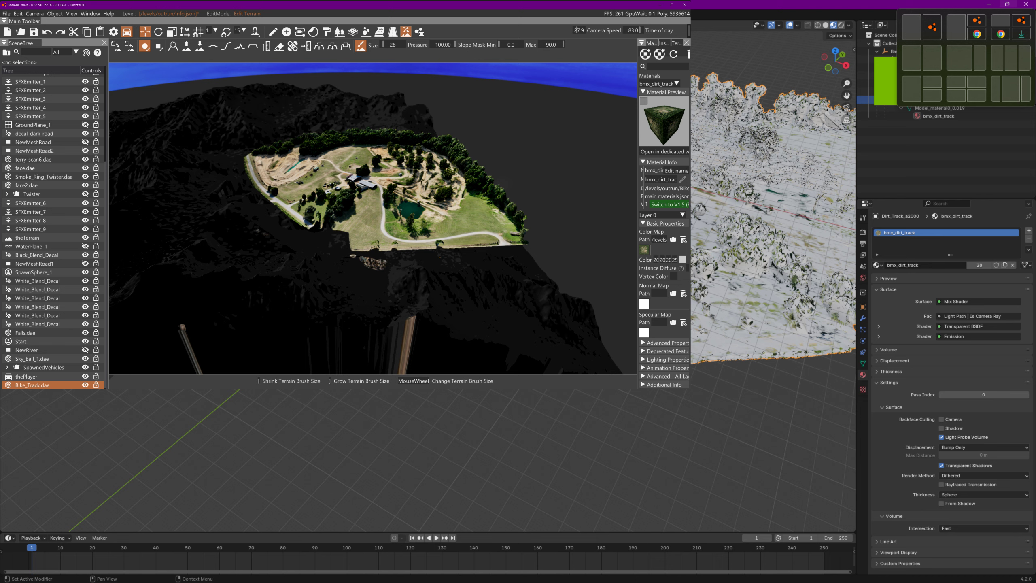
pyautogui.press('w')
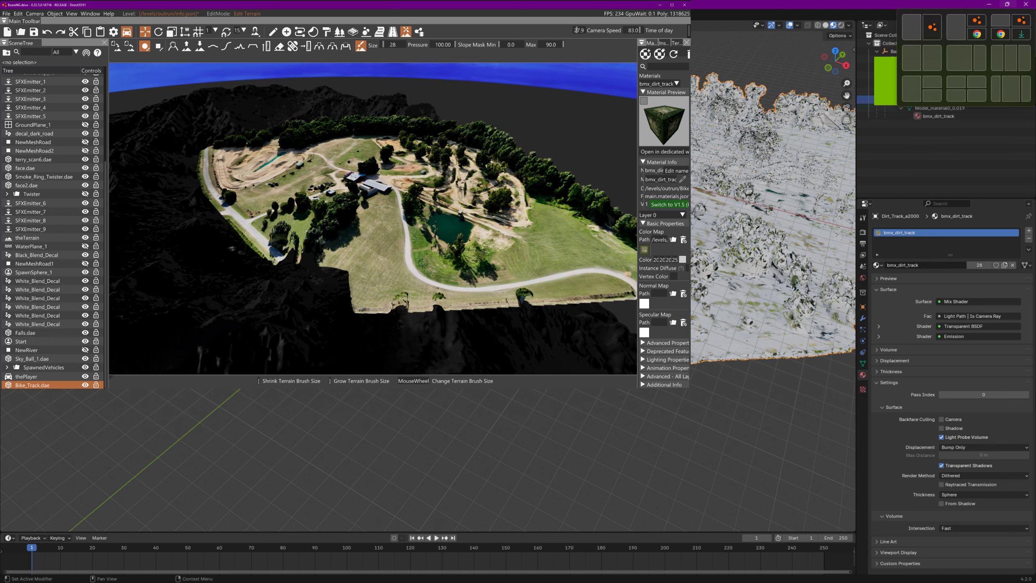
pyautogui.press('s')
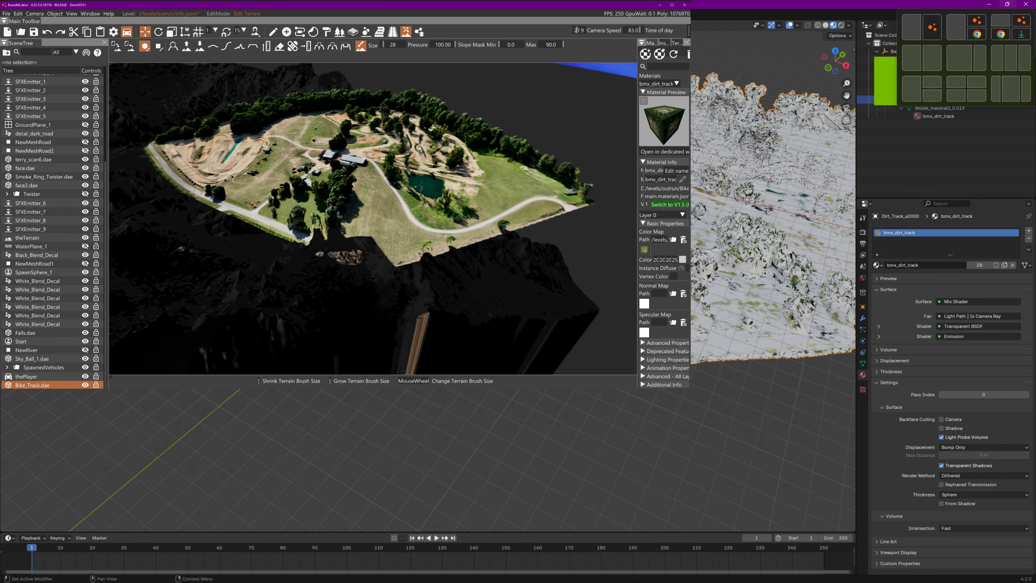
pyautogui.press('s')
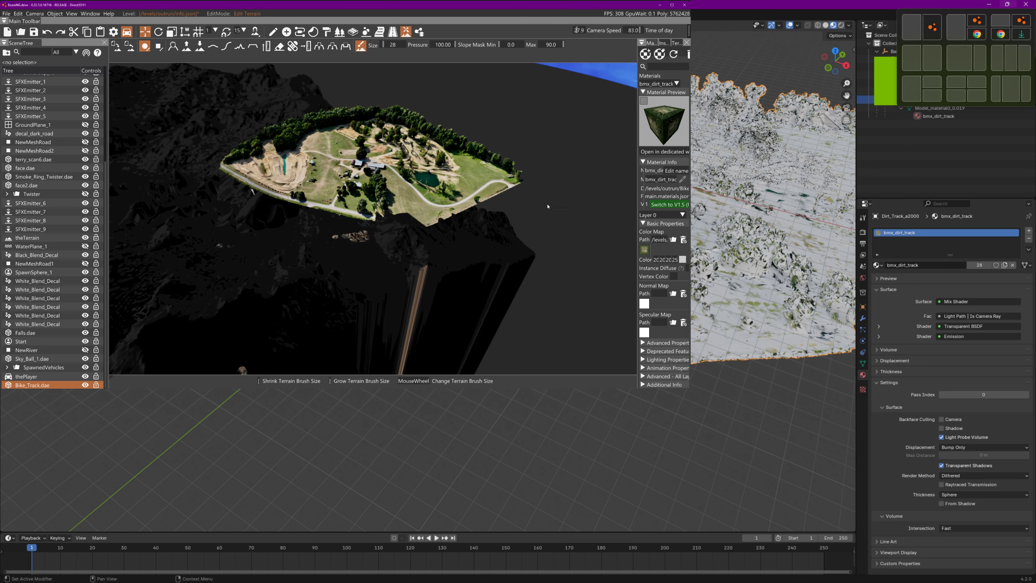
# Check the camera distance at which the dirt track model stops being drawn by moving back and forth across it.
pyautogui.press('s')
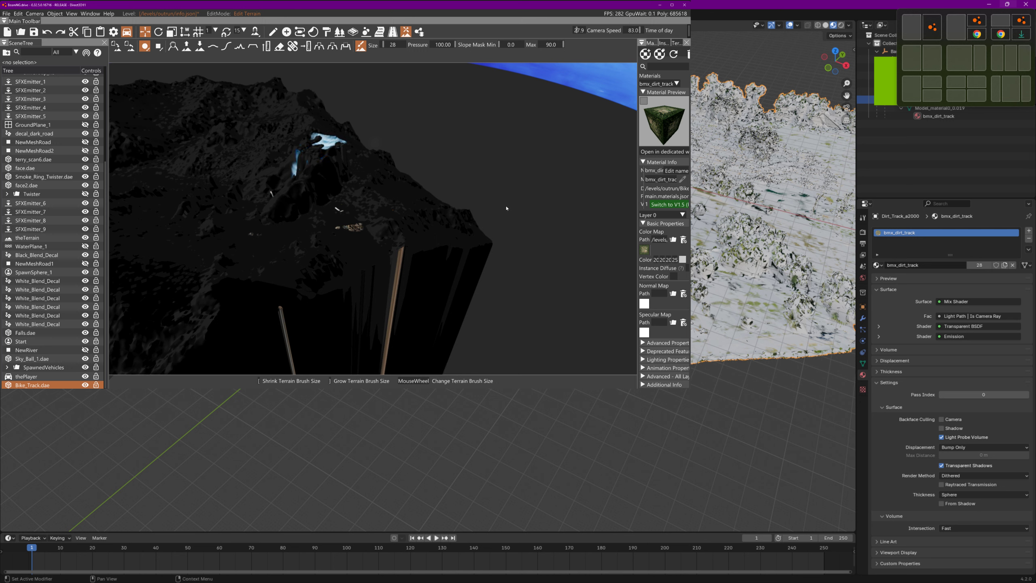
pyautogui.press('w')
pyautogui.press('s')
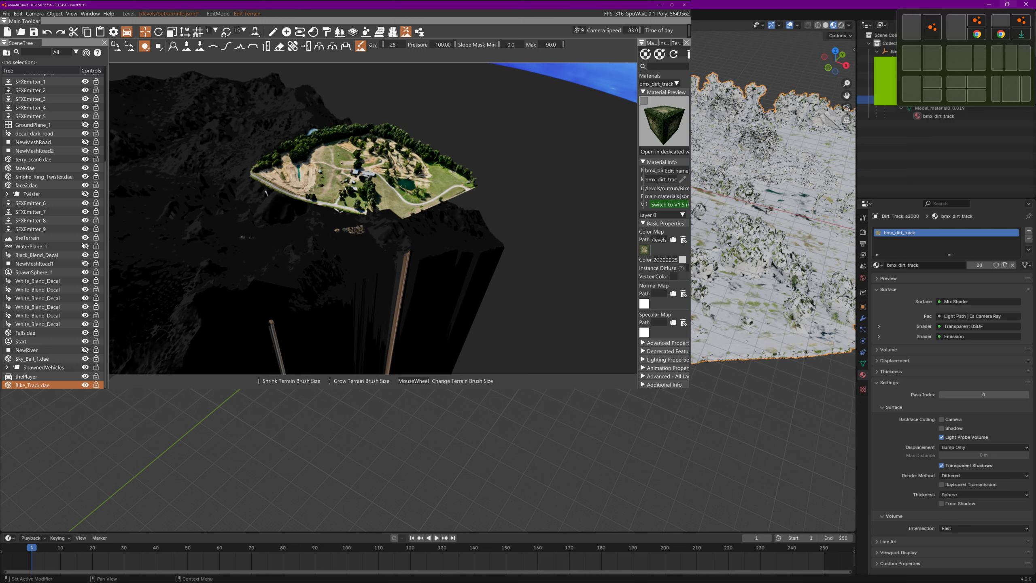
pyautogui.press('s')
pyautogui.press('w')
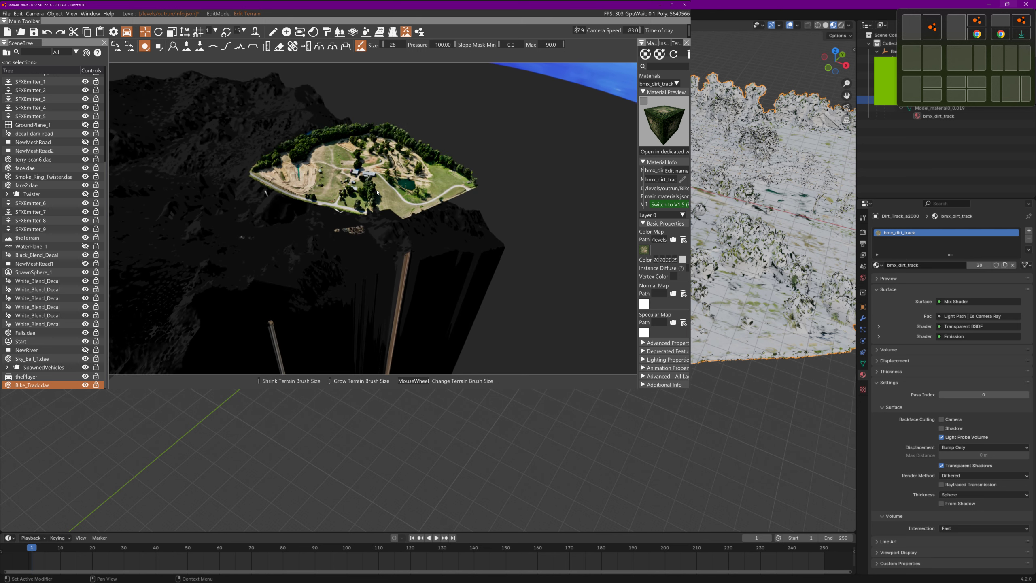
pyautogui.press('s')
pyautogui.press('w')
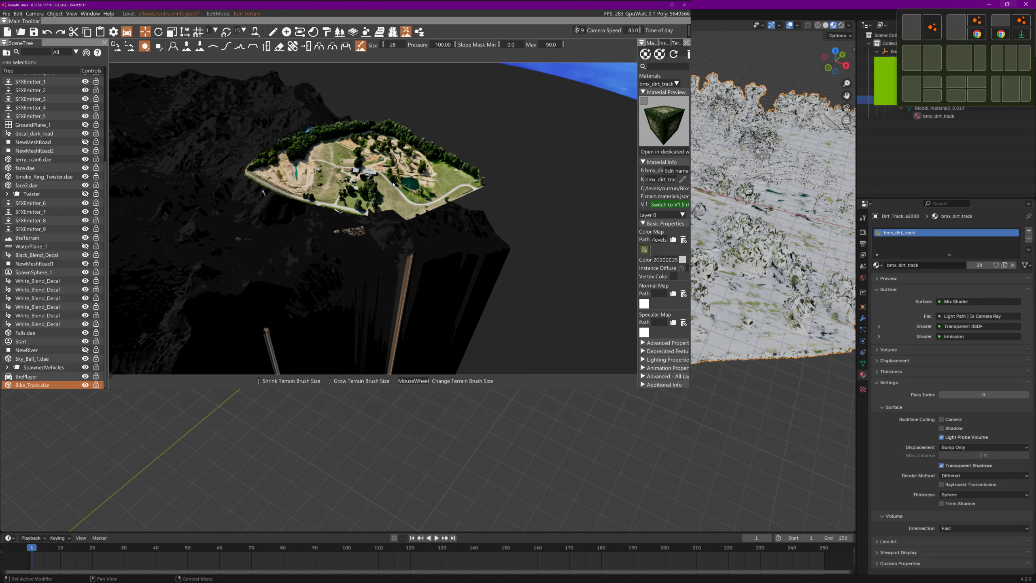
pyautogui.press('s')
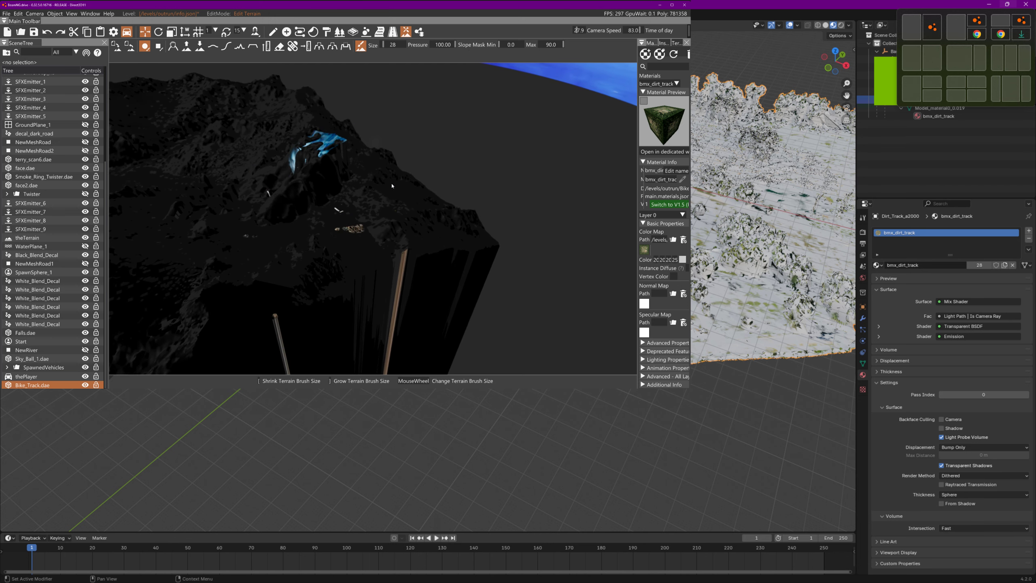
# Switch to Blender, unhide the hidden Dirt_Track object in the expanded scene hierarchy, and show its material properties.
pyautogui.hotkey('alt', 'Tab')
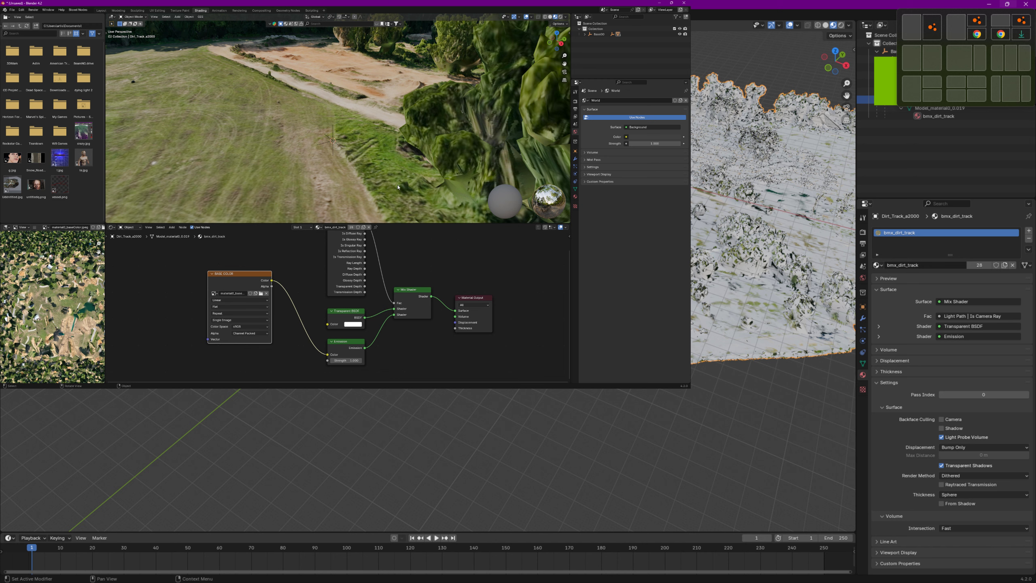
pyautogui.click(584, 34)
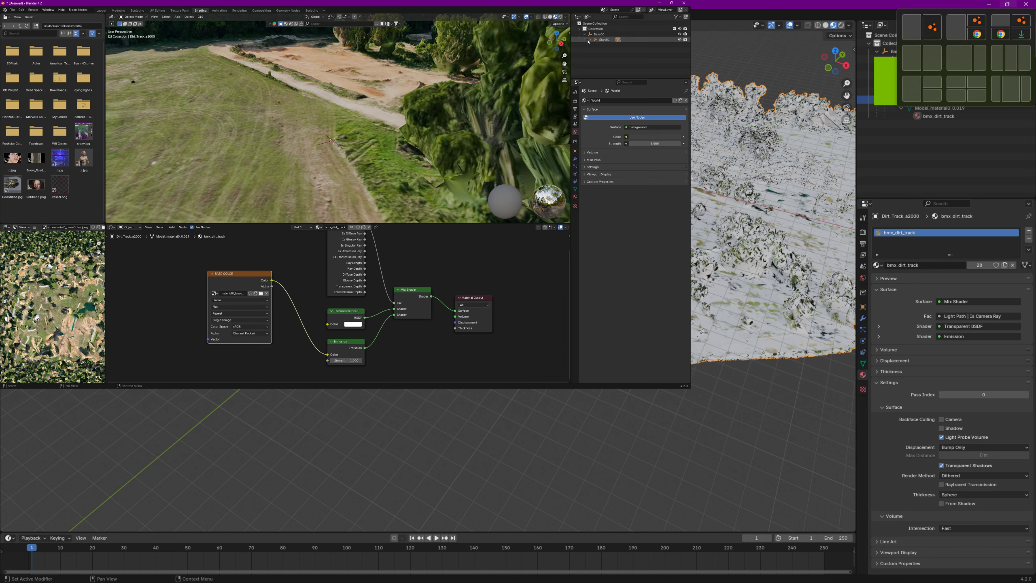
pyautogui.click(595, 40)
pyautogui.click(609, 51)
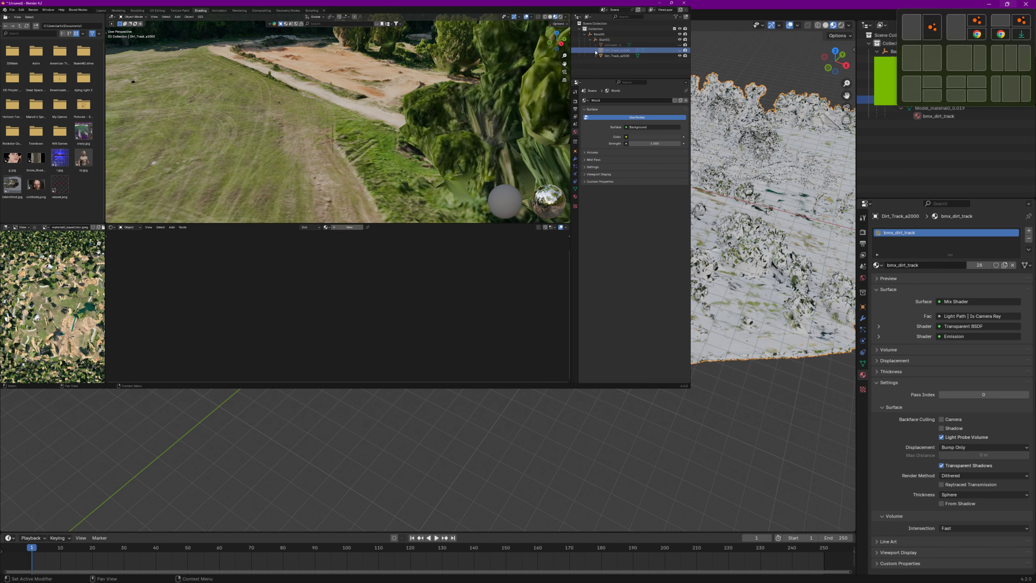
pyautogui.click(596, 51)
pyautogui.click(680, 50)
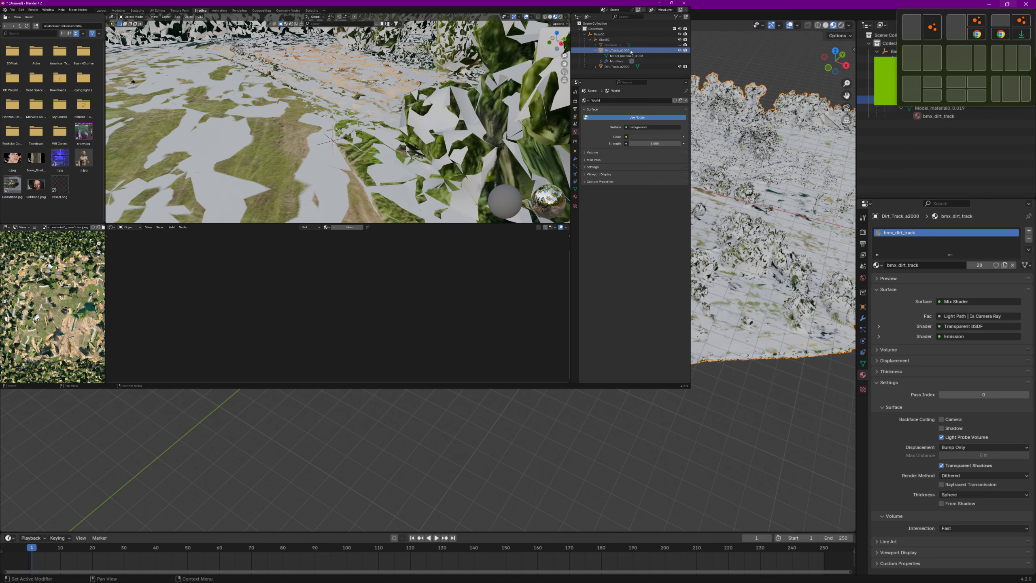
pyautogui.click(575, 198)
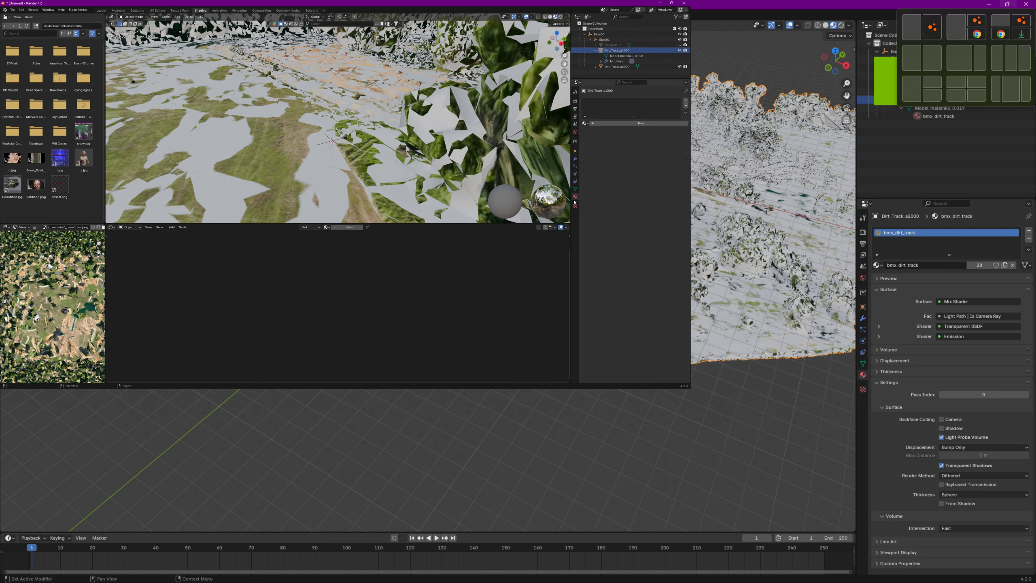
# Assign the existing bmx_dirt_track material to the Dirt_Track_a2000 object and expand its mesh data in the scene hierarchy.
pyautogui.click(586, 123)
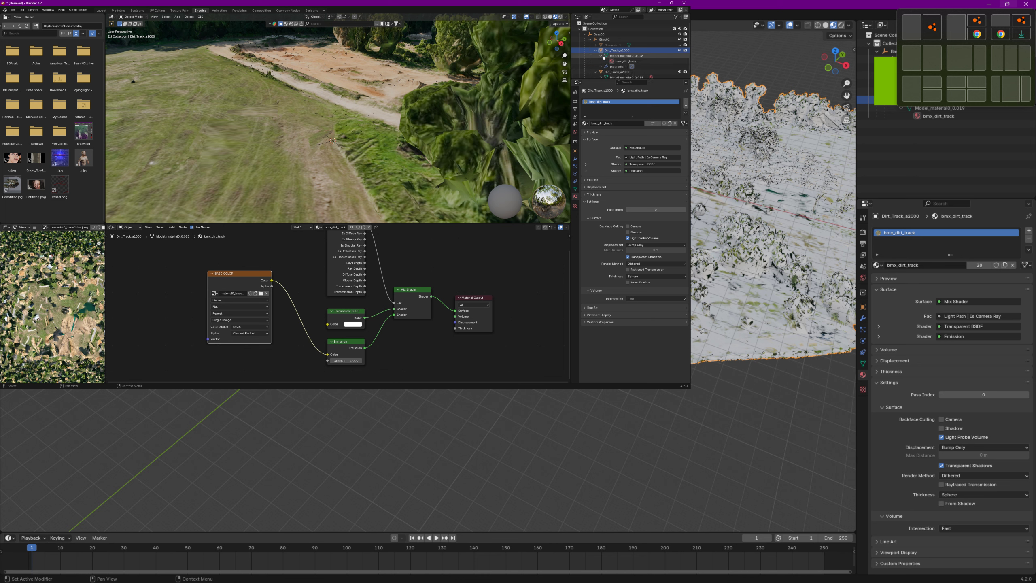
pyautogui.click(601, 56)
pyautogui.scroll(-1, 616, 67)
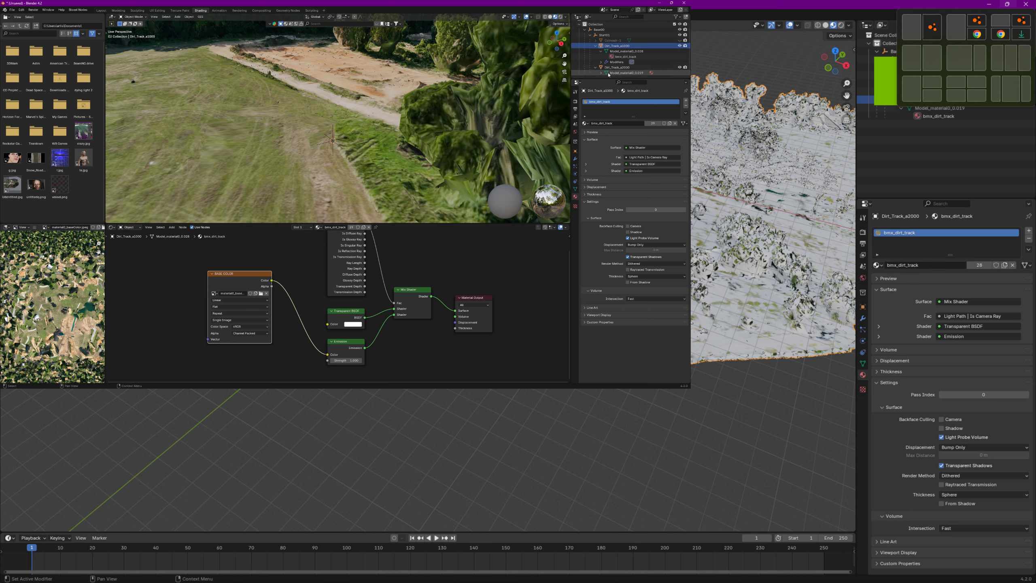
# Export the scene as a COLLADA file, overwriting Bike_Track.dae in the level's Bike_Track folder.
pyautogui.click(13, 10)
pyautogui.moveTo(21, 92)
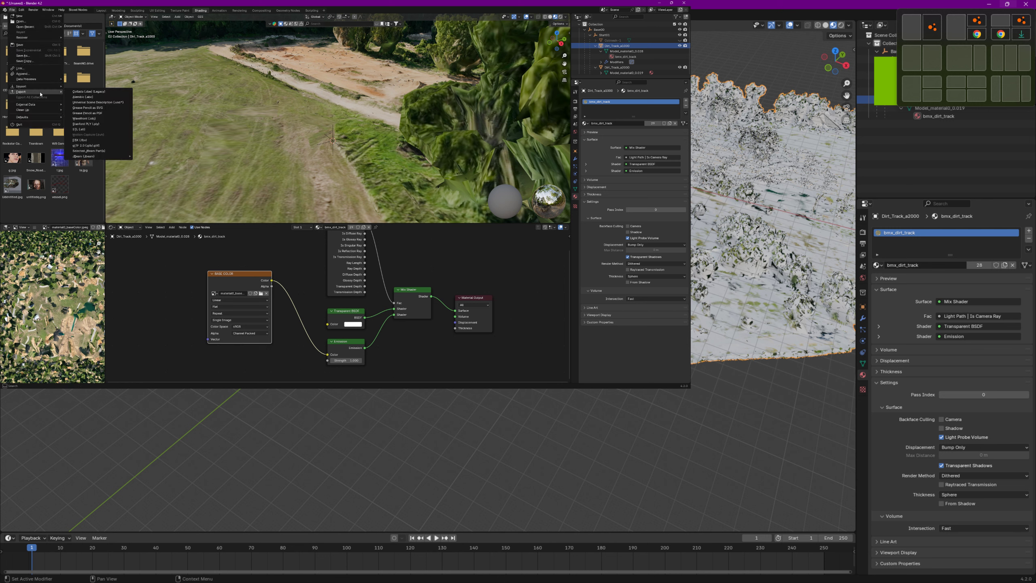
pyautogui.click(89, 92)
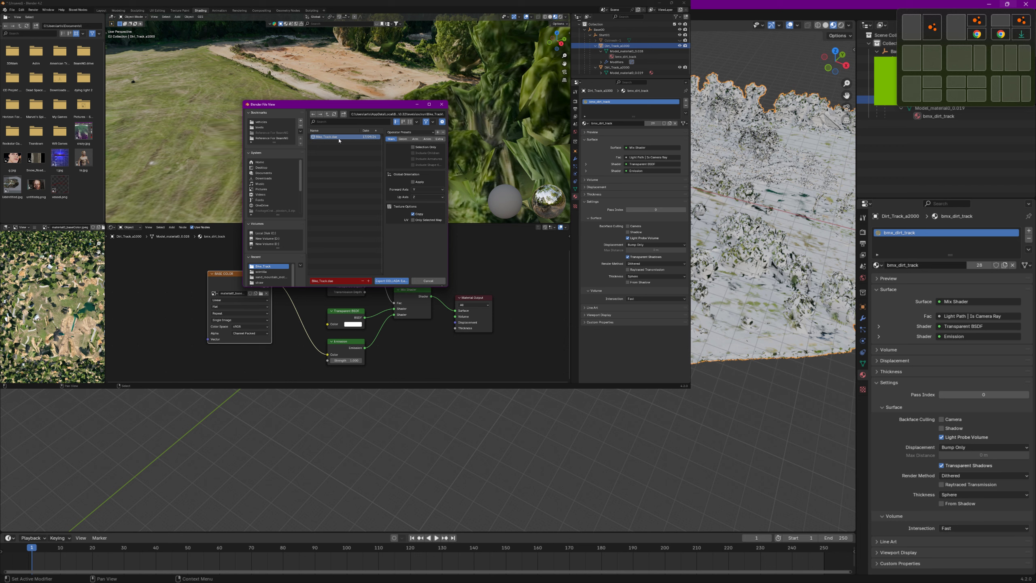
pyautogui.click(392, 281)
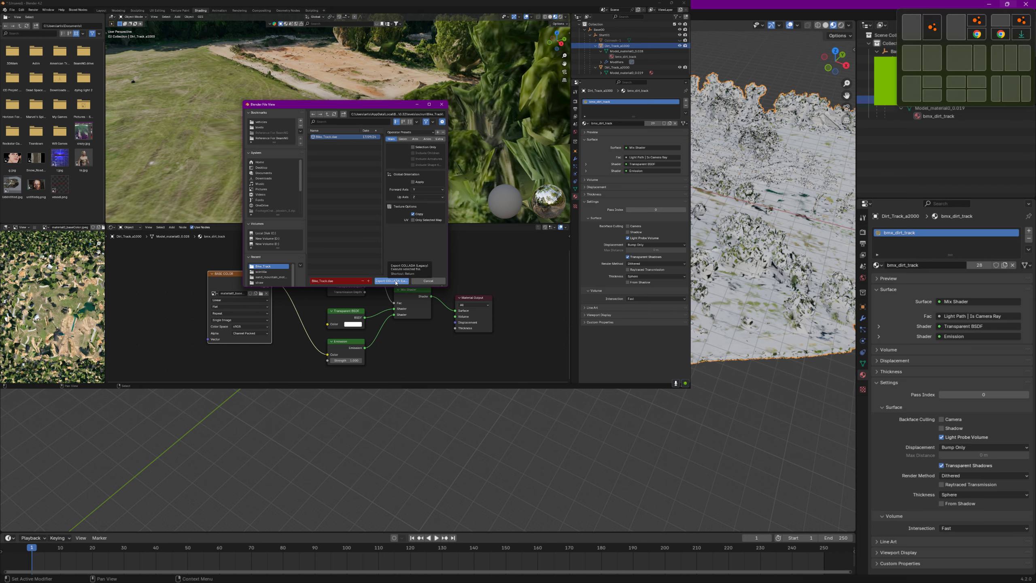
# Switch to the BeamNG.drive world editor and widen the Material Editor panel.
pyautogui.hotkey('alt', 'Tab')
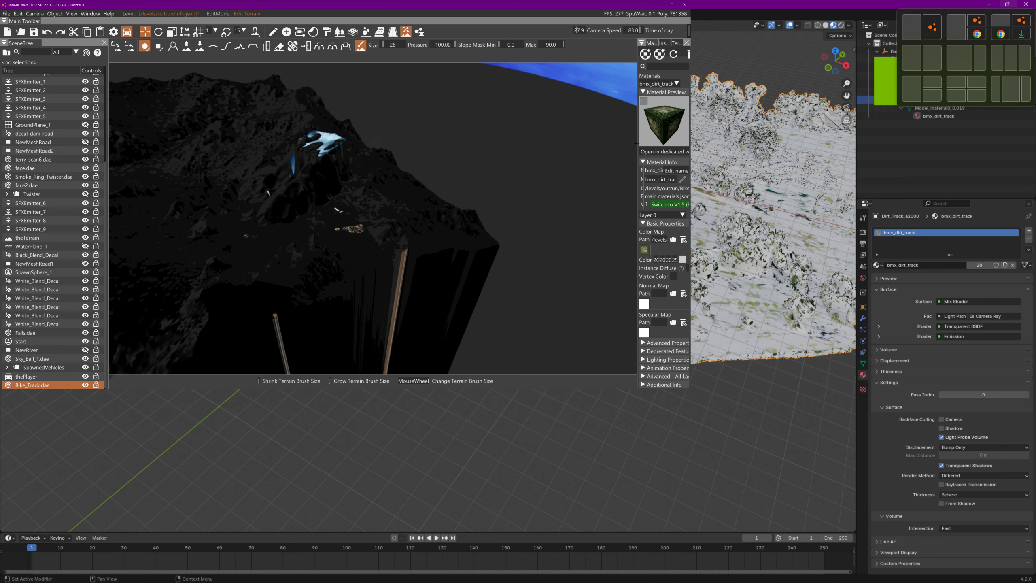
pyautogui.moveTo(637, 149); pyautogui.dragTo(534, 148)
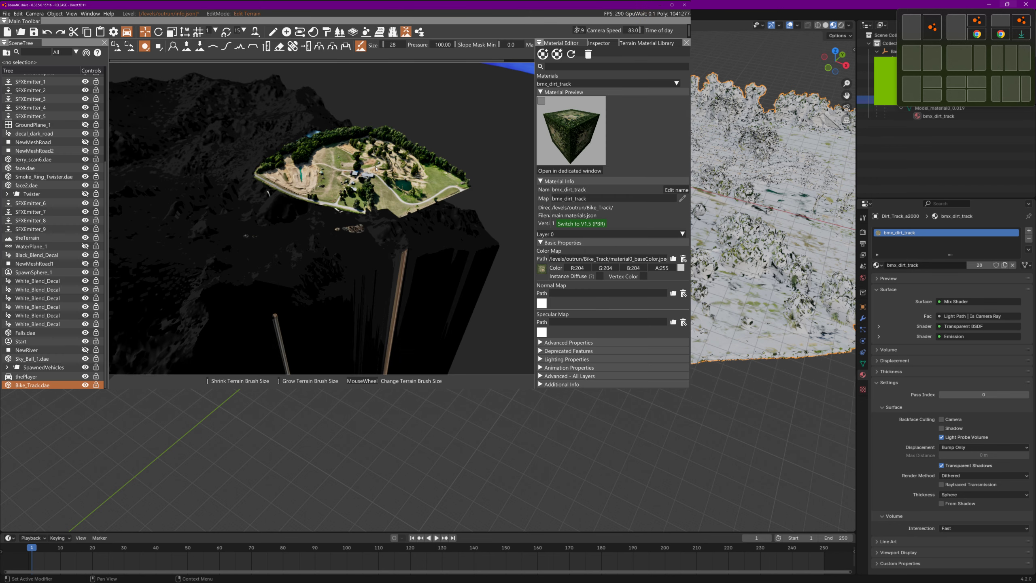
# Check from a far camera distance that the re-exported dirt track is drawn, moving back and then closer.
pyautogui.press('s')
pyautogui.press('s')
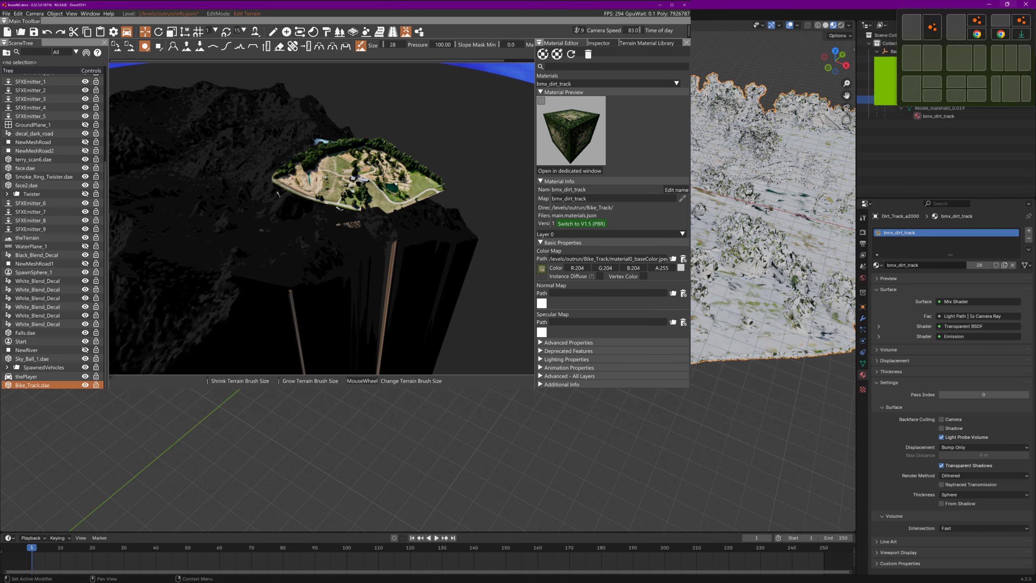
pyautogui.press('w')
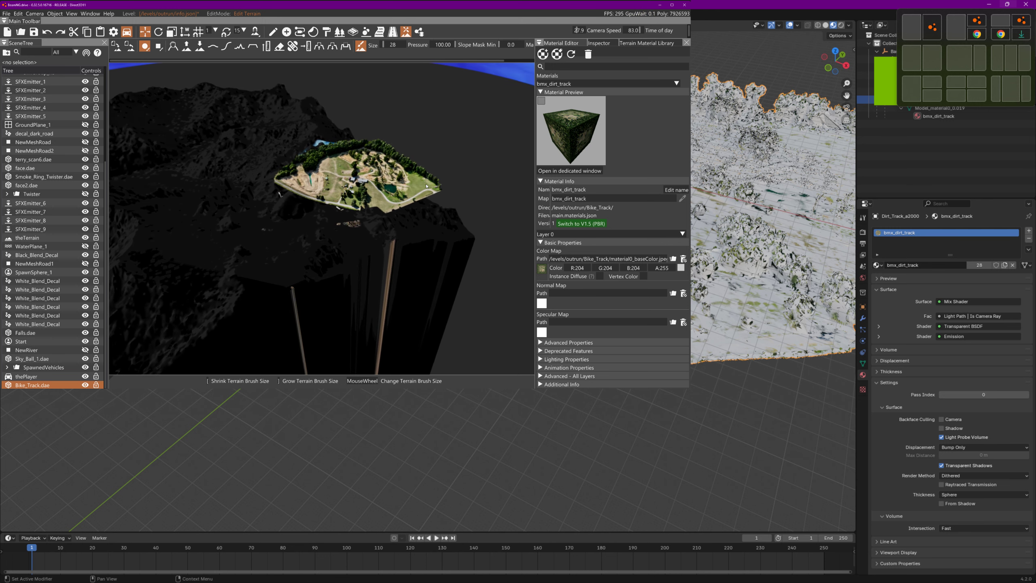
pyautogui.press('w')
pyautogui.moveTo(424, 177); pyautogui.dragTo(427, 152, button='right')
pyautogui.press('w')
pyautogui.press('w')
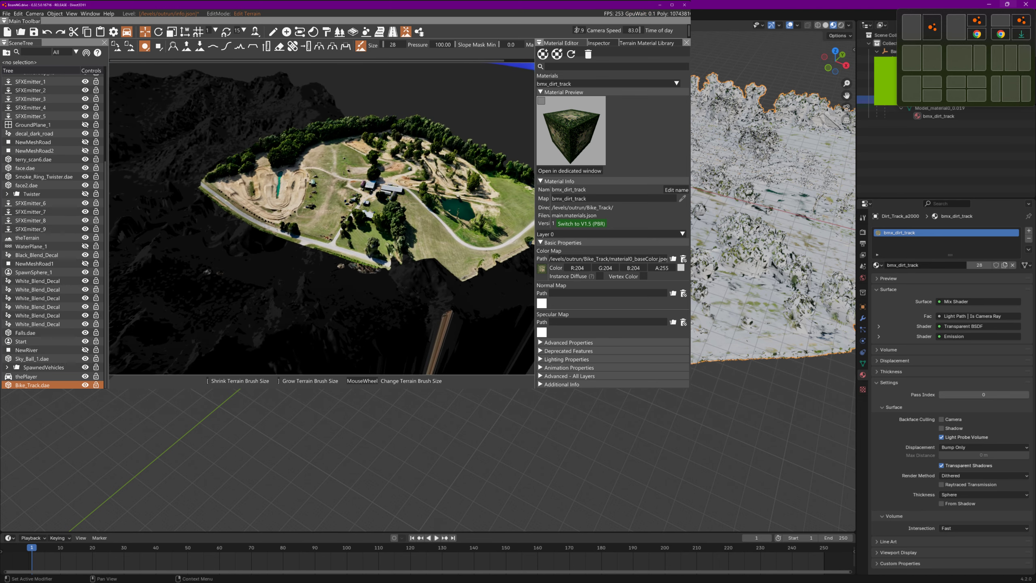
# Inspect the dirt track's ground, buildings and vehicles up close, and compare them with a distant overview.
pyautogui.press('w')
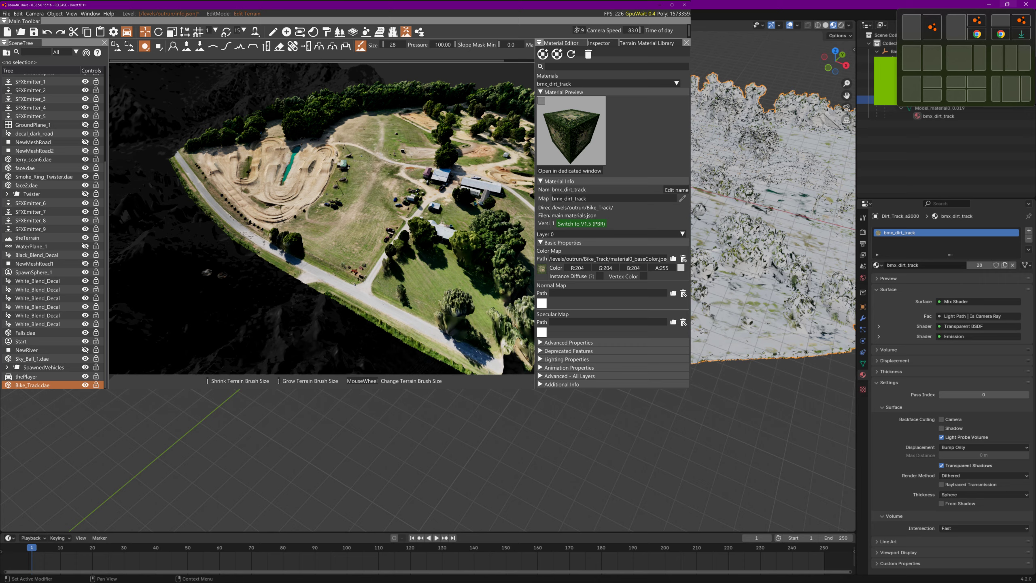
pyautogui.press('w')
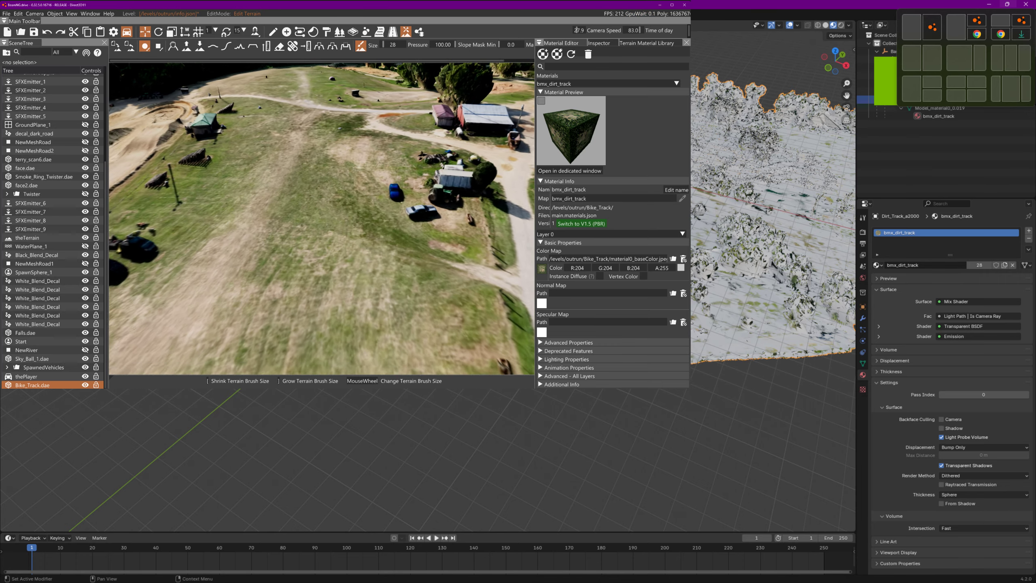
pyautogui.moveTo(409, 229); pyautogui.dragTo(405, 207, button='right')
pyautogui.press('w')
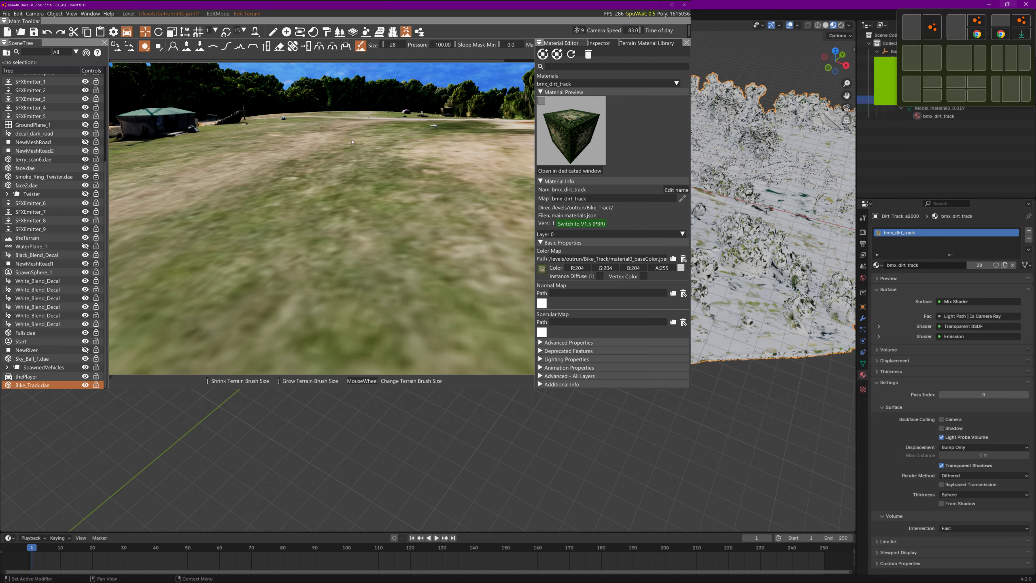
pyautogui.moveTo(351, 142); pyautogui.dragTo(353, 163, button='right')
pyautogui.press('s')
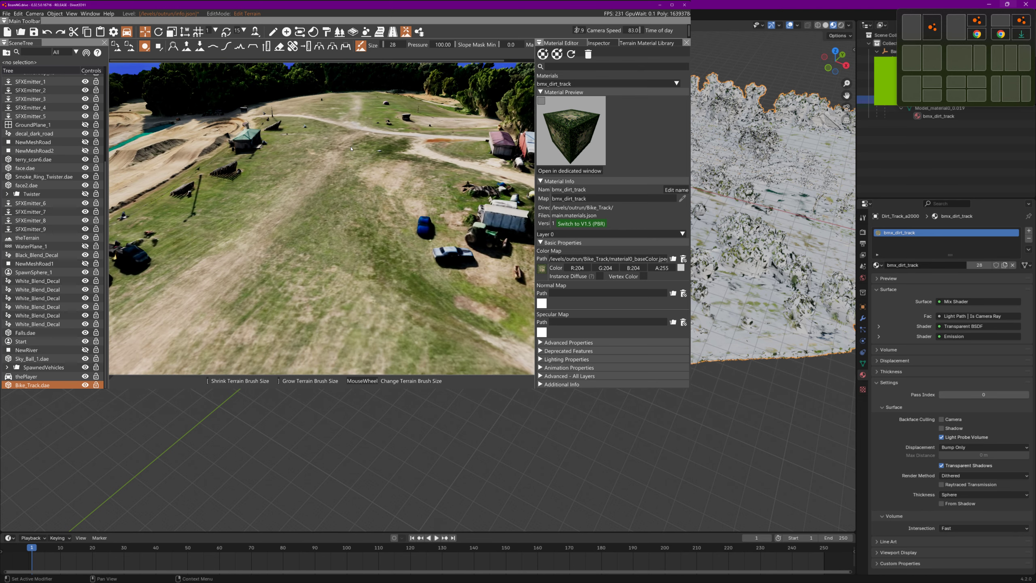
pyautogui.moveTo(353, 143); pyautogui.dragTo(306, 136, button='right')
pyautogui.press('s')
pyautogui.moveTo(388, 167); pyautogui.dragTo(421, 154, button='right')
pyautogui.press('s')
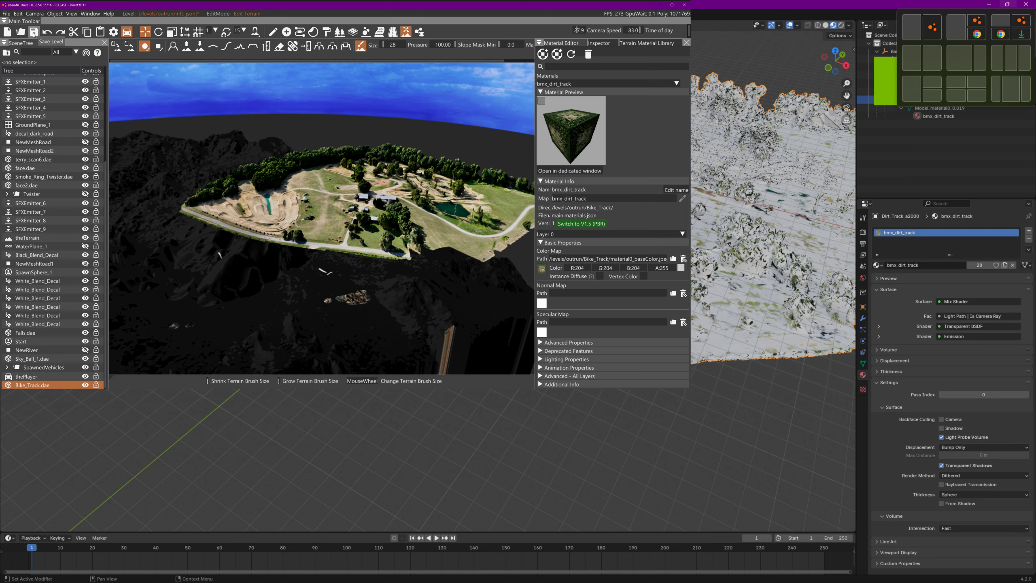
# Save the level and reload Outrun - Ice Track in Freeroam at the default Start spawn point.
pyautogui.click(34, 32)
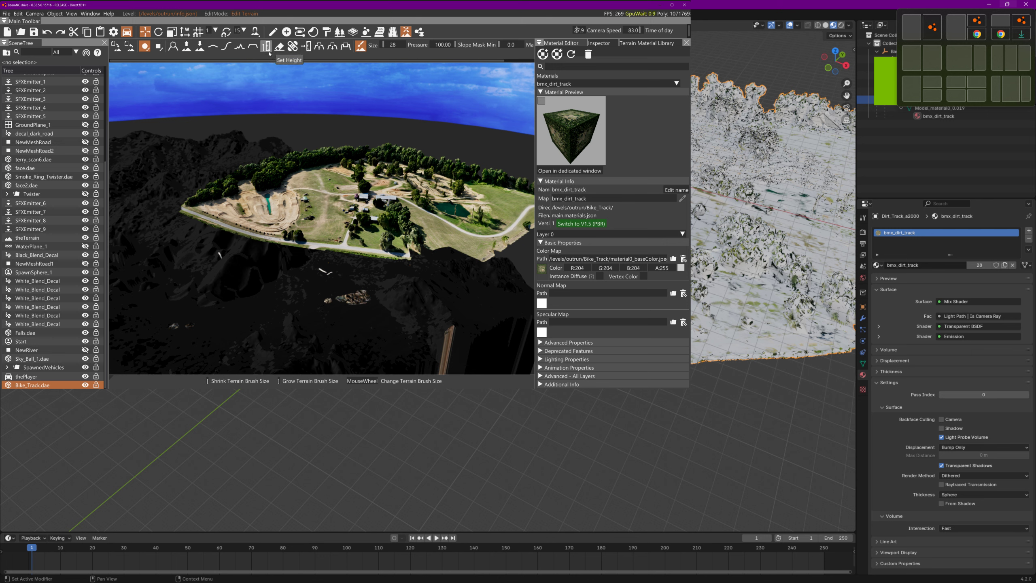
pyautogui.press('F11')
pyautogui.press('Escape')
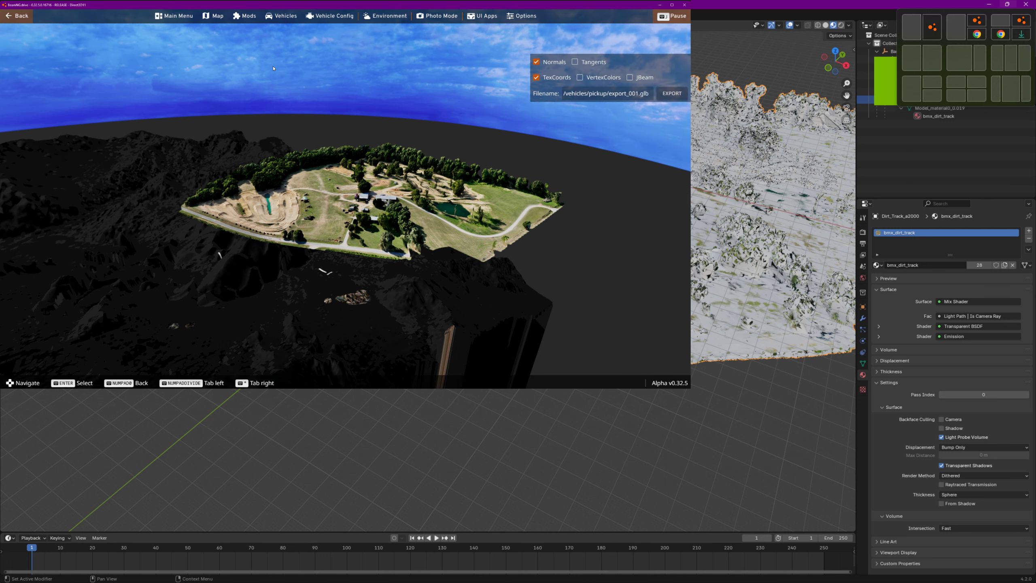
pyautogui.click(188, 14)
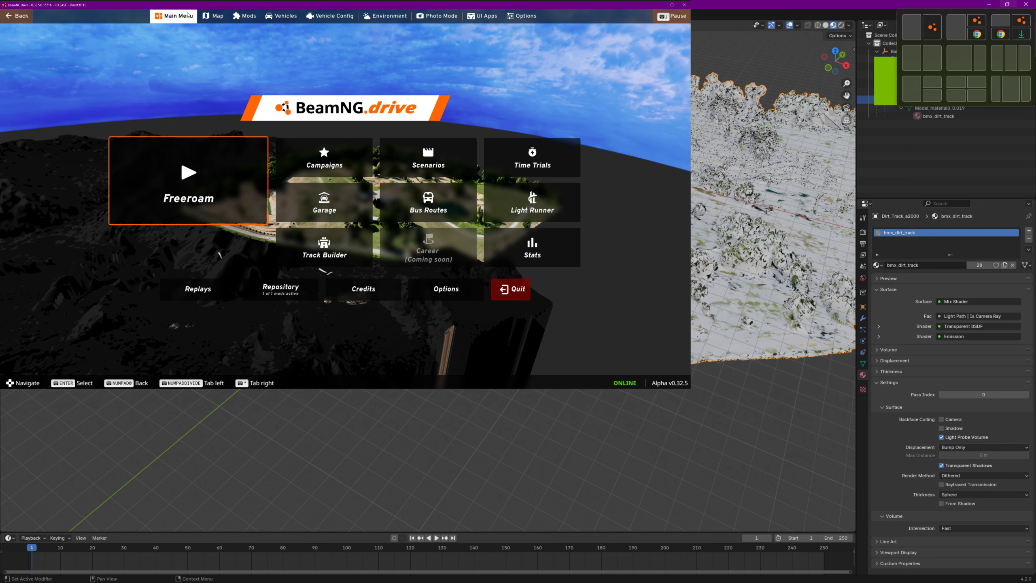
pyautogui.click(189, 173)
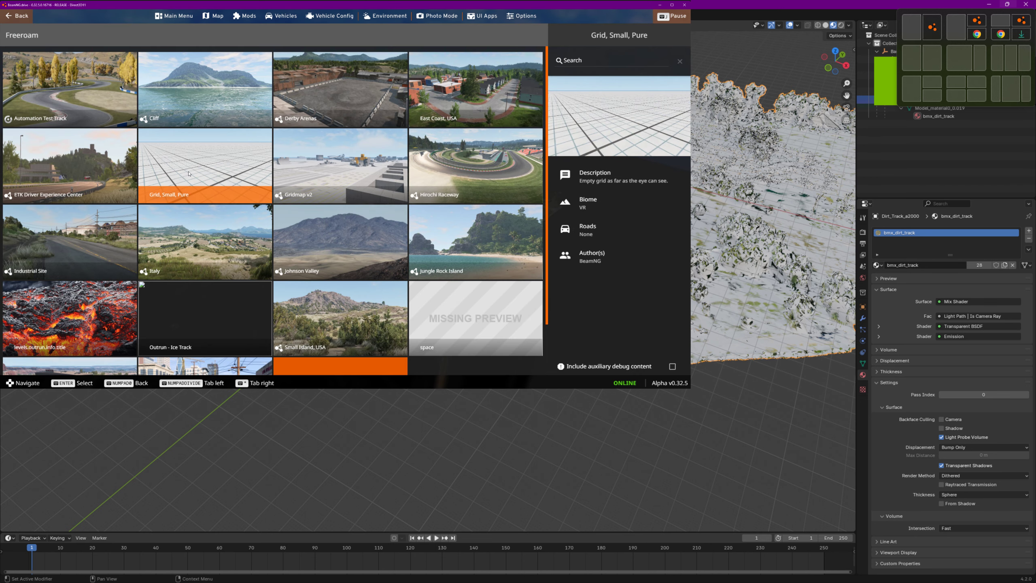
pyautogui.click(220, 323)
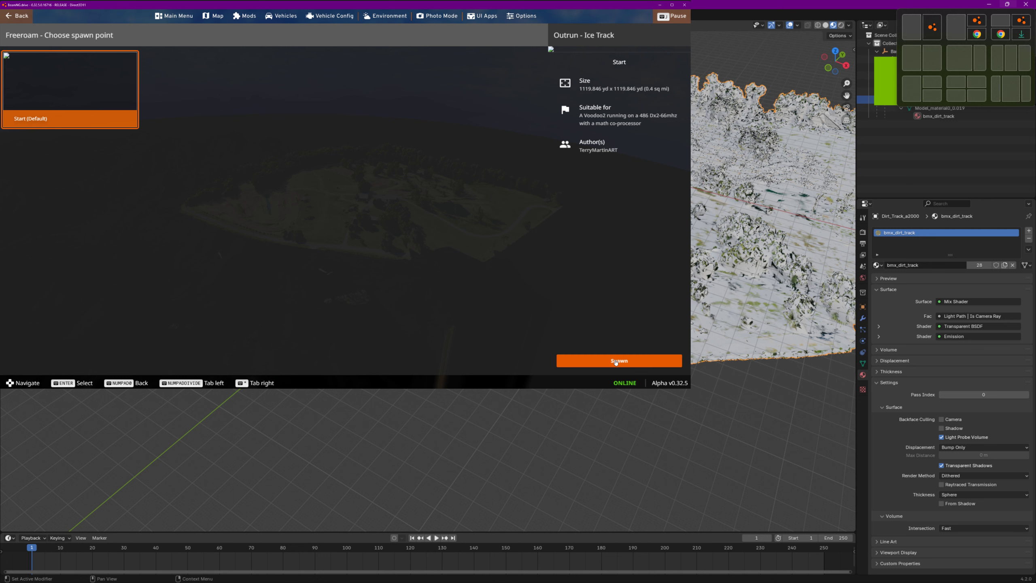
pyautogui.click(617, 363)
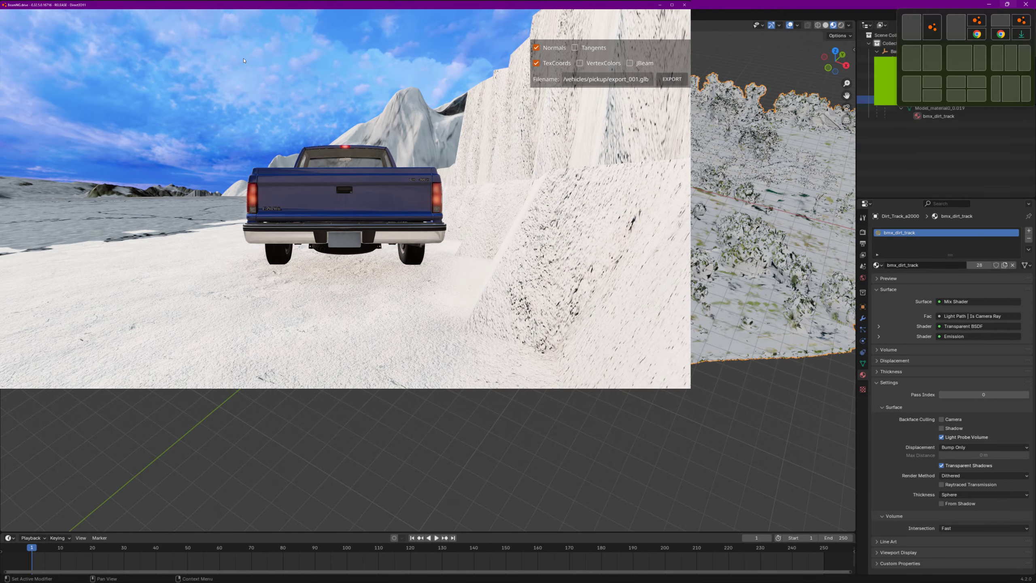
# Use the free camera to examine the dirt track's position above the snowy terrain from a distance.
pyautogui.hotkey('shift', 'c')
pyautogui.press('w')
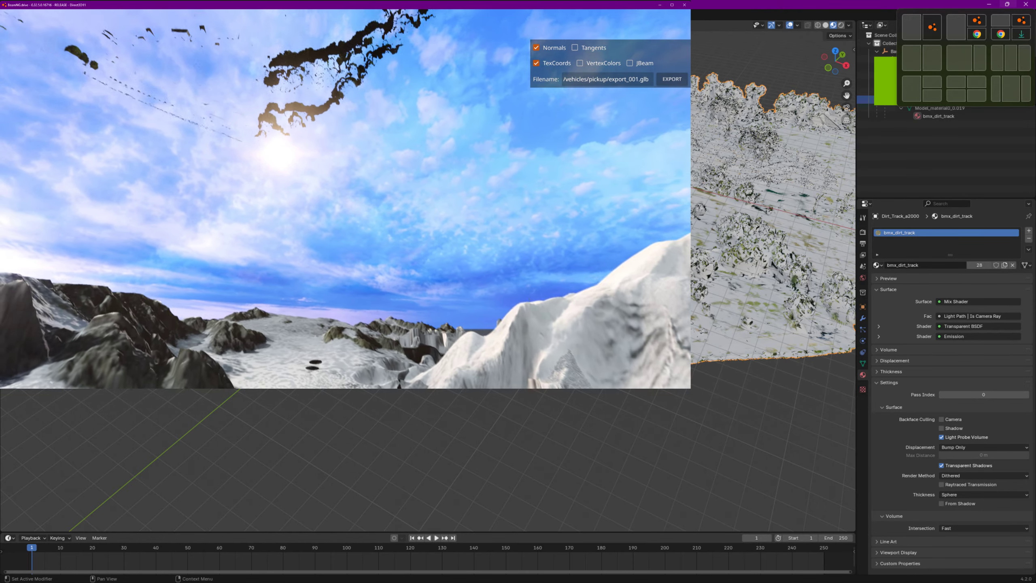
pyautogui.moveTo(346, 199); pyautogui.dragTo(134, 288, button='right')
pyautogui.press('w')
pyautogui.press('s')
pyautogui.press('s')
pyautogui.press('s')
pyautogui.moveTo(416, 76); pyautogui.dragTo(415, 63, button='right')
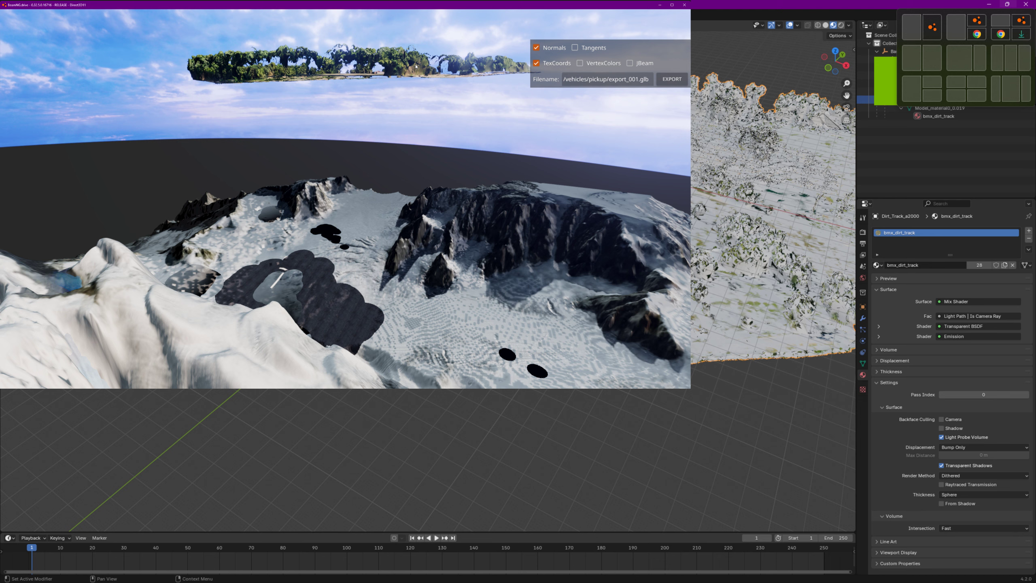
# Reopen the world editor and move Bike_Track.dae down into the snowy valley, to about X 2938 and Z 3798.
pyautogui.press('F11')
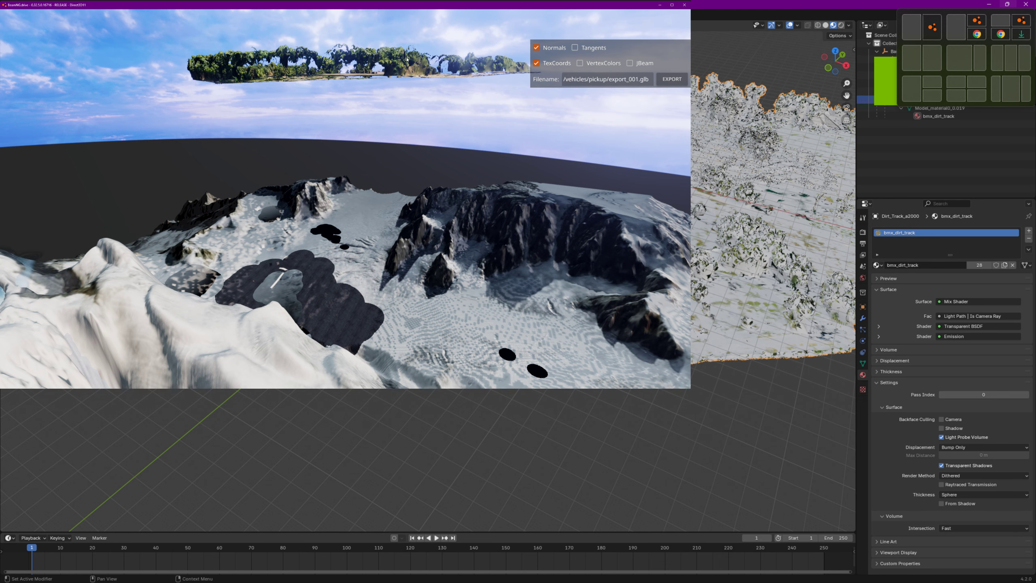
pyautogui.click(407, 58)
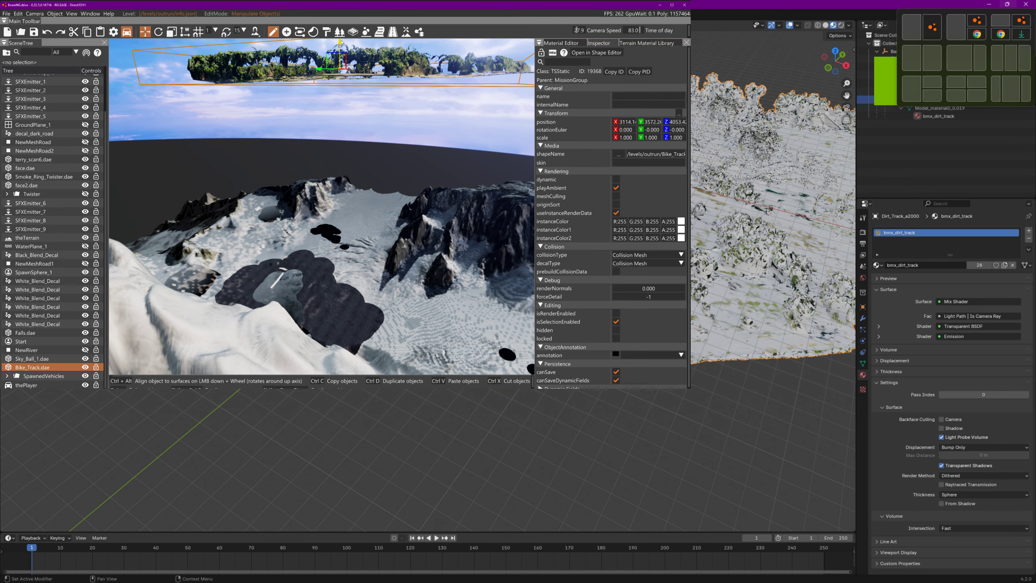
pyautogui.moveTo(340, 42); pyautogui.dragTo(362, 230)
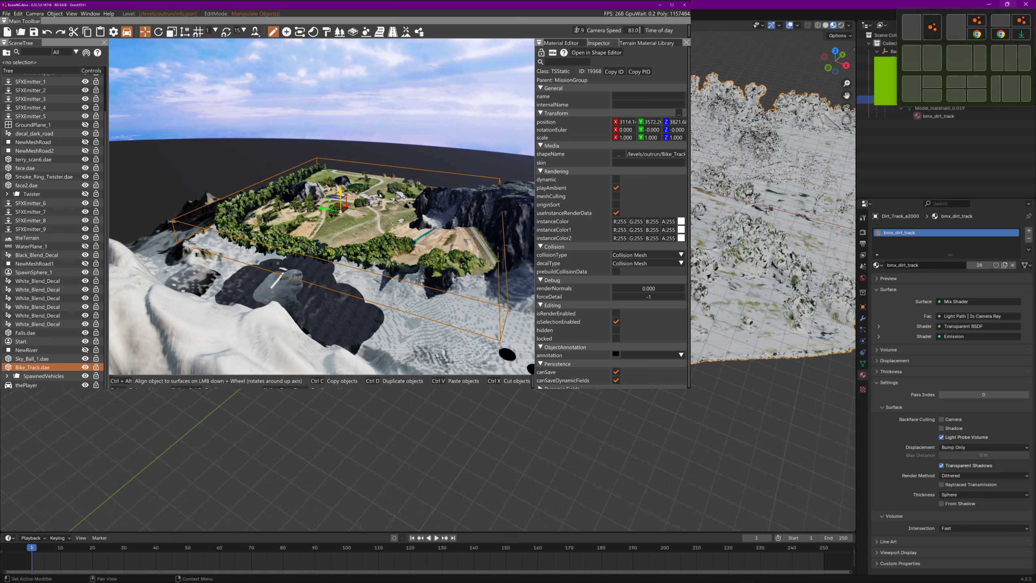
pyautogui.moveTo(380, 196); pyautogui.dragTo(297, 270)
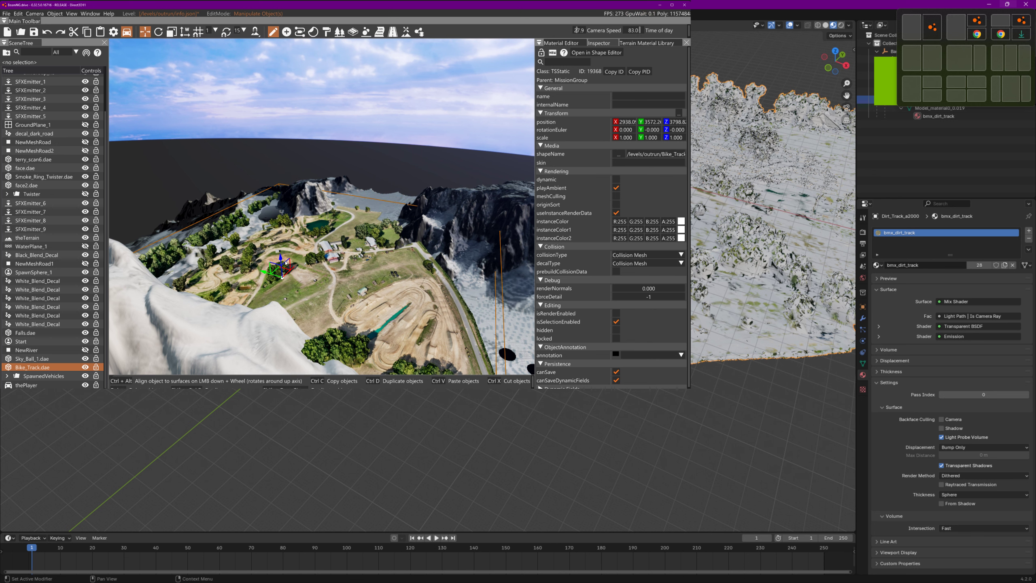
# Start terrain editing beside the dirt track's outer road and set the sculpting brush size to 40.
pyautogui.moveTo(358, 197); pyautogui.dragTo(372, 206, button='right')
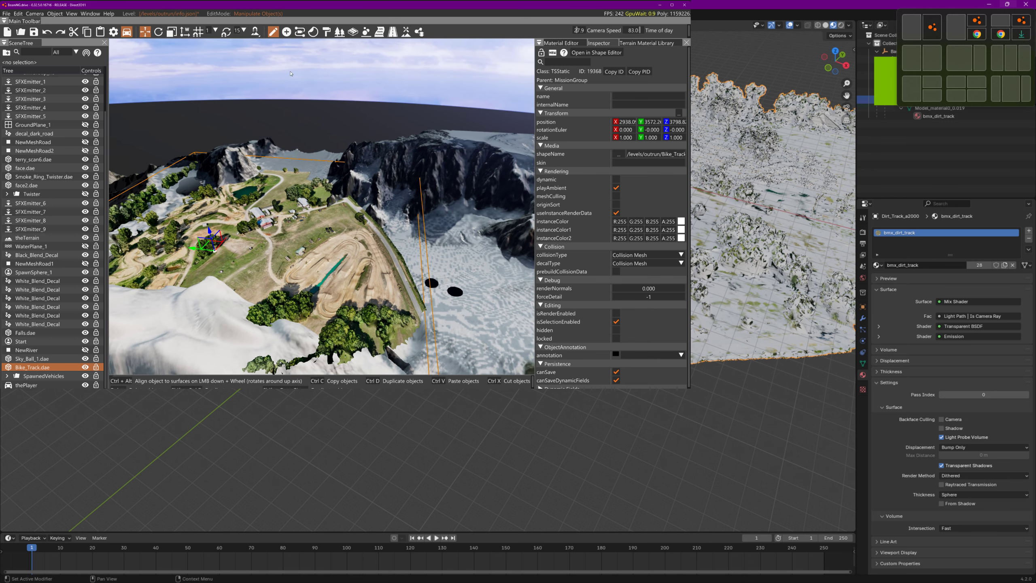
pyautogui.click(406, 32)
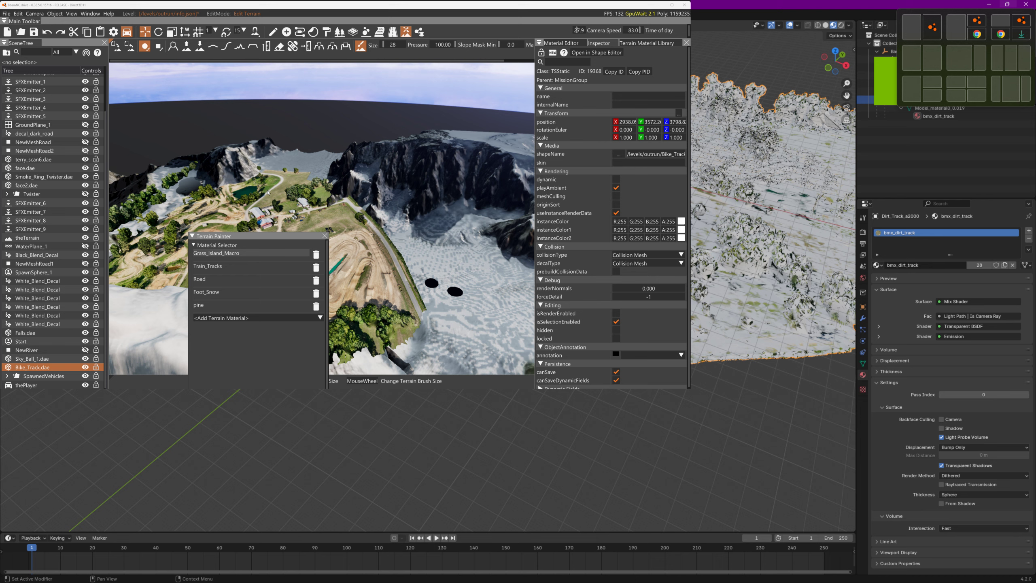
pyautogui.click(319, 46)
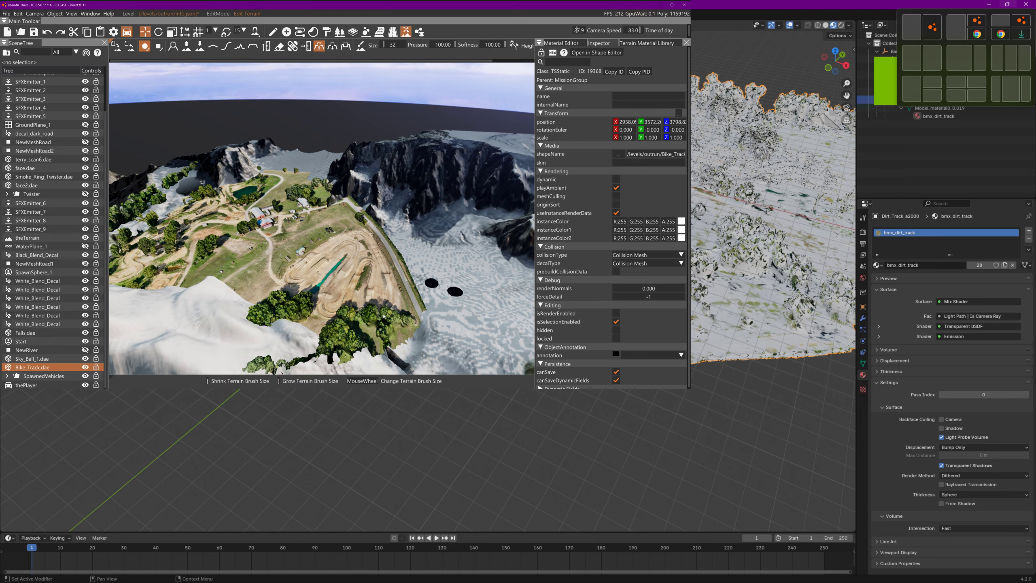
pyautogui.press('w')
pyautogui.moveTo(383, 317)
pyautogui.mouseDown(button='right')
pyautogui.moveTo(430, 352)
pyautogui.moveTo(404, 355)
pyautogui.moveTo(265, 230)
pyautogui.mouseUp(button='right')
pyautogui.press('w')
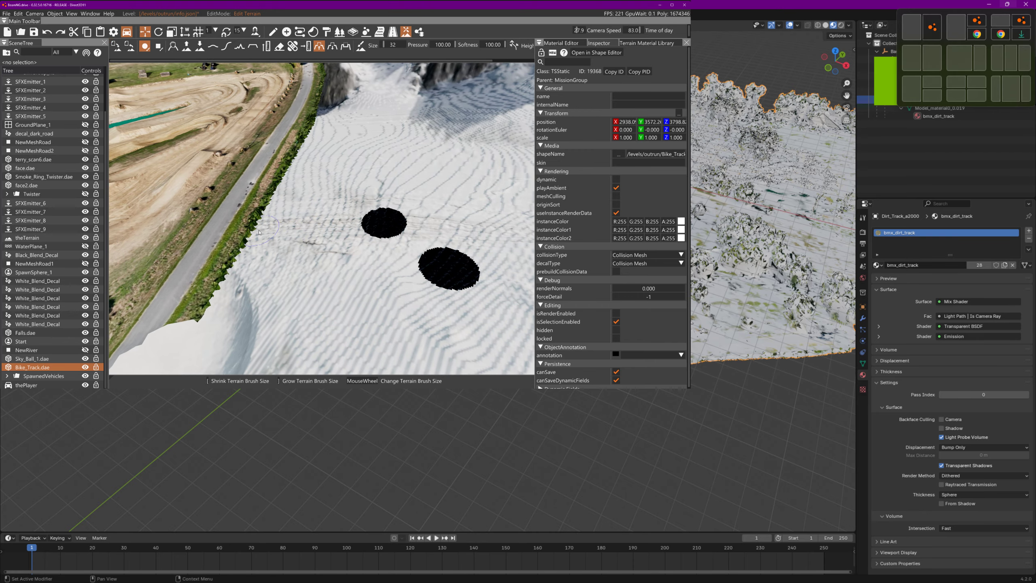
pyautogui.moveTo(279, 286)
pyautogui.mouseDown(button='right')
pyautogui.moveTo(248, 249)
pyautogui.moveTo(228, 258)
pyautogui.mouseUp(button='right')
pyautogui.press('s')
pyautogui.scroll(3, 279, 287)
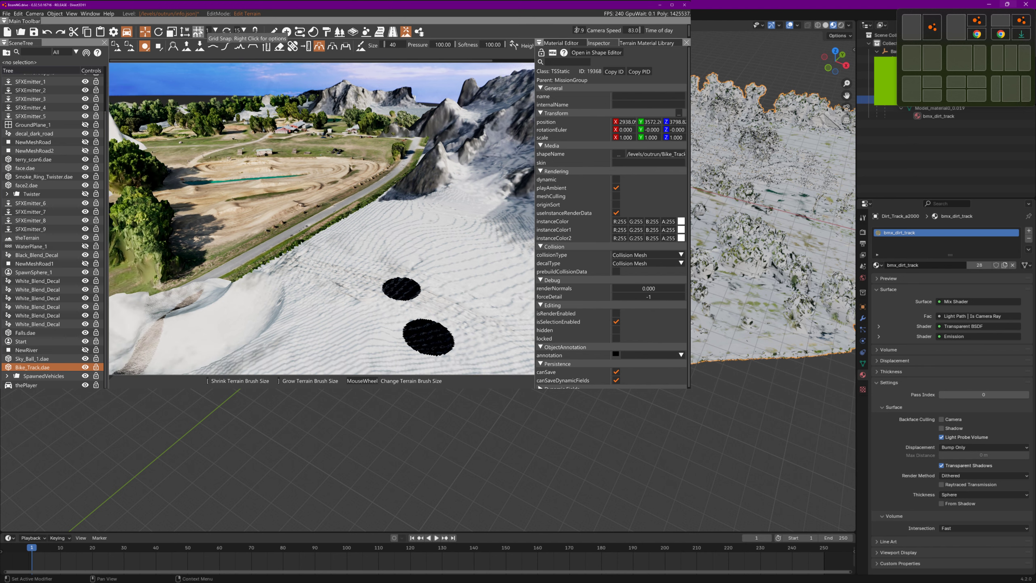
# Raise the snowy terrain beside the dirt track's outer road toward the road's edge.
pyautogui.click(187, 46)
pyautogui.moveTo(319, 255); pyautogui.dragTo(293, 252)
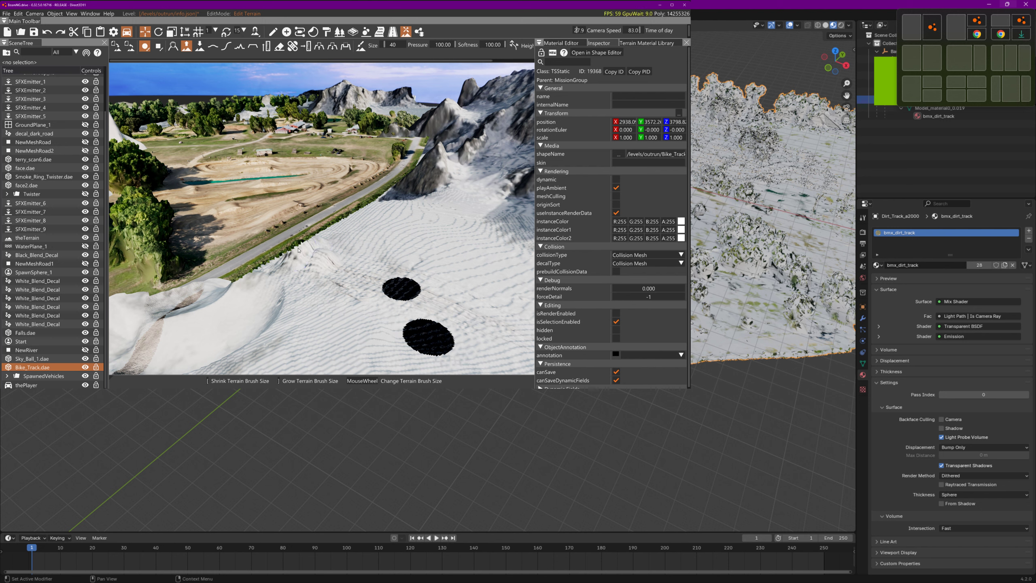
pyautogui.click(319, 47)
pyautogui.press('w')
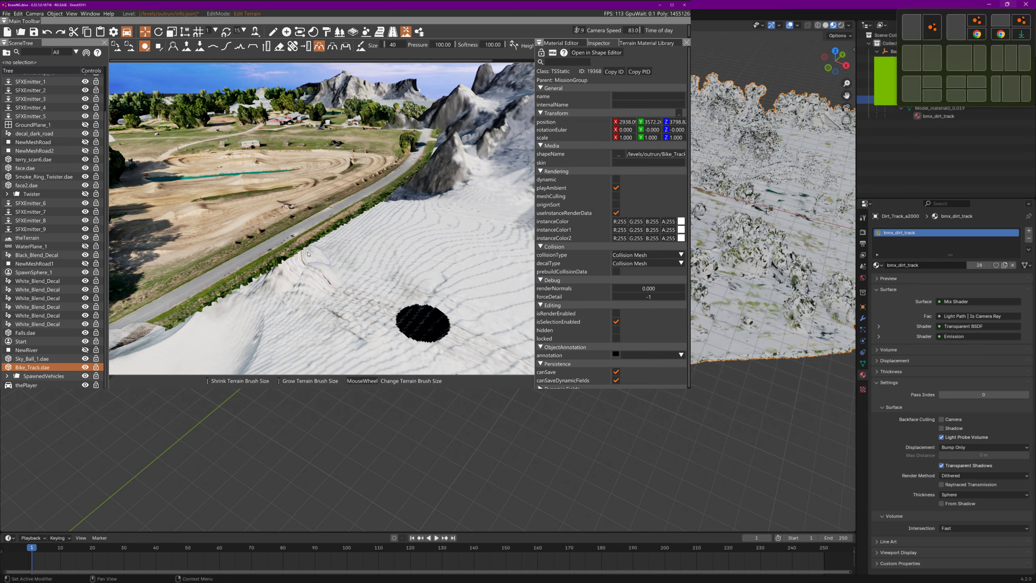
pyautogui.moveTo(308, 258); pyautogui.dragTo(249, 261, button='right')
pyautogui.press('d')
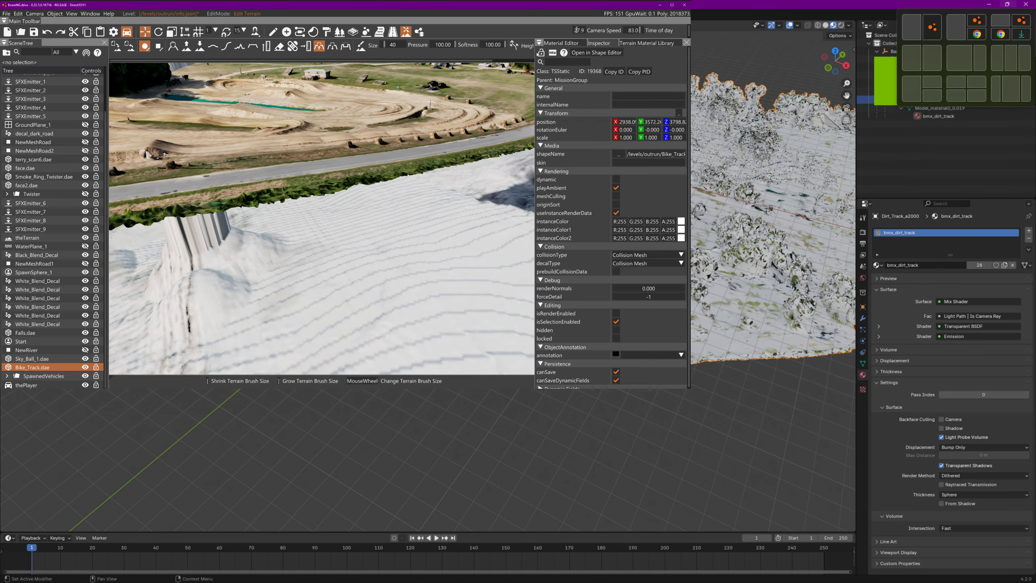
# Set the sculpting height to 211 and build the snow up as a steep wall along the outer road's edge.
pyautogui.moveTo(535, 54); pyautogui.dragTo(613, 52)
pyautogui.click(541, 45)
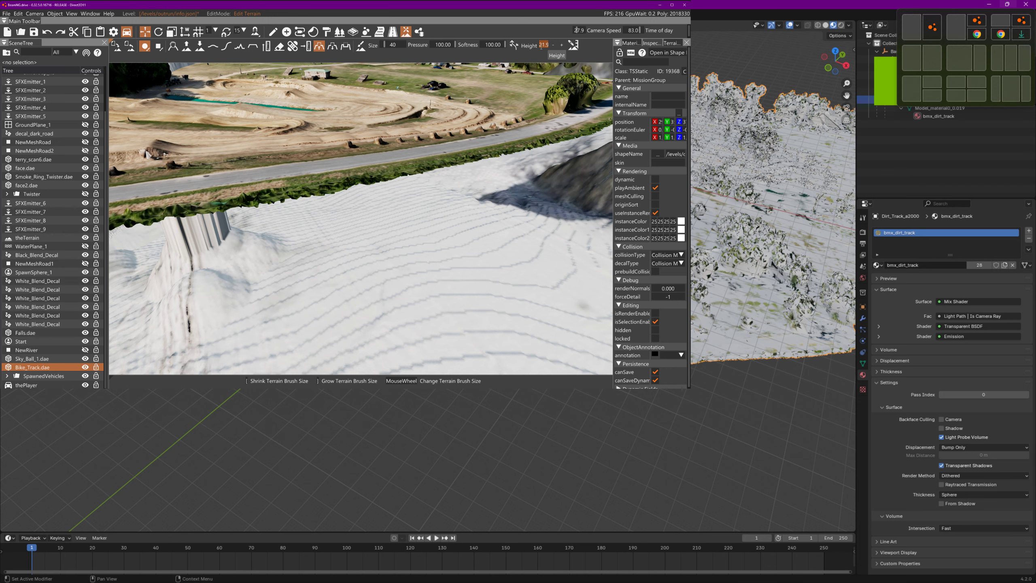
pyautogui.click(541, 45)
pyautogui.moveTo(358, 204)
pyautogui.mouseDown()
pyautogui.moveTo(253, 220)
pyautogui.moveTo(347, 212)
pyautogui.moveTo(525, 144)
pyautogui.moveTo(179, 258)
pyautogui.mouseUp()
pyautogui.press('a')
pyautogui.press('s')
pyautogui.press('a')
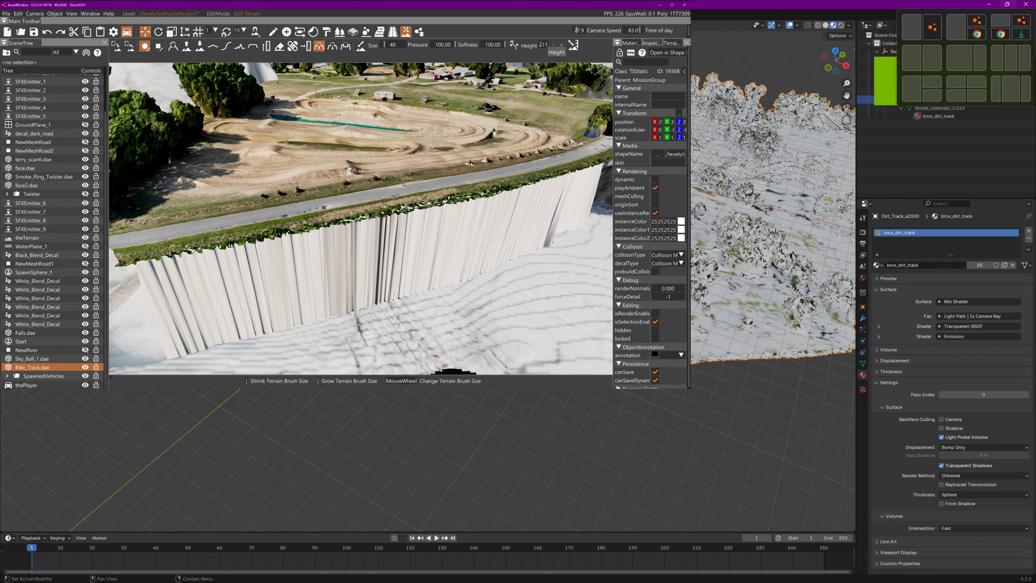
# Extend the snow wall at the far end of the outer road and try lowering the terrain near the distant houses.
pyautogui.moveTo(349, 216); pyautogui.dragTo(371, 204, button='right')
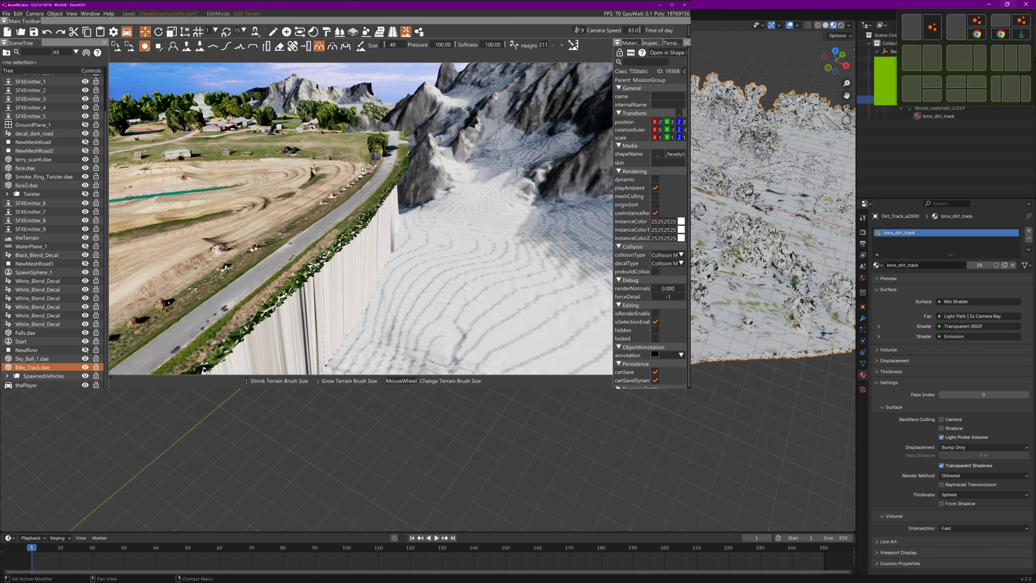
pyautogui.moveTo(398, 141); pyautogui.dragTo(403, 149)
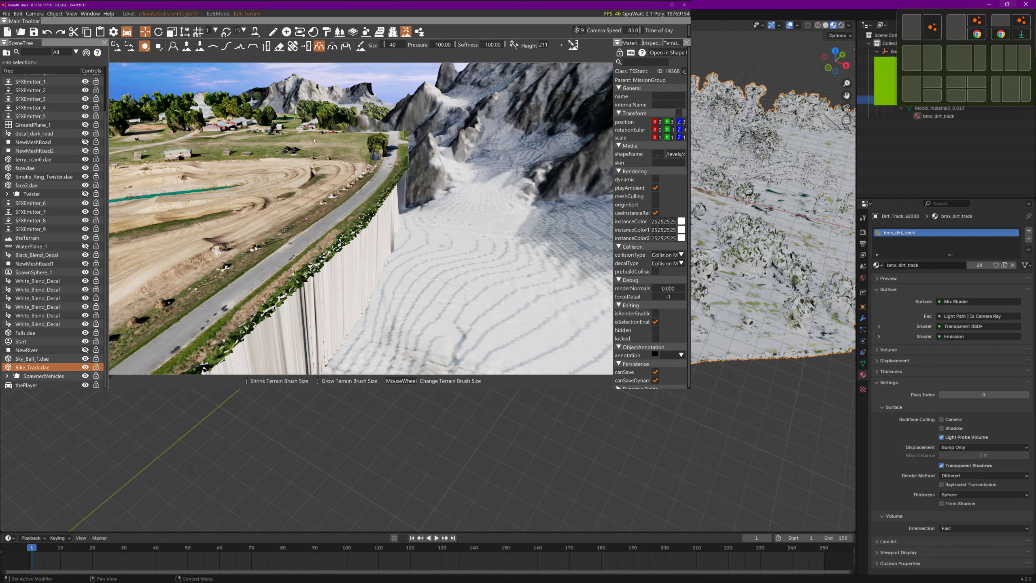
pyautogui.moveTo(313, 140); pyautogui.dragTo(329, 140)
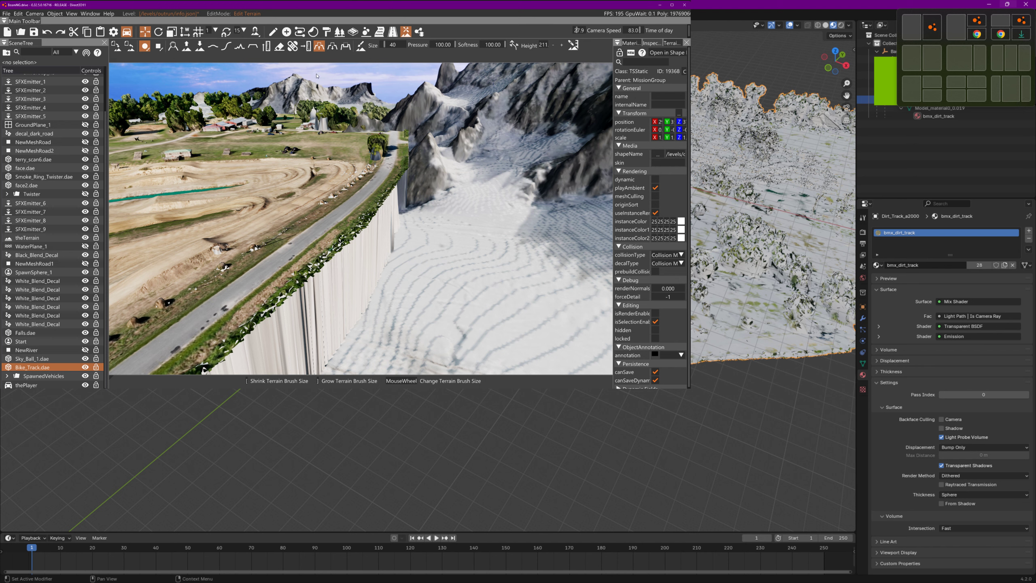
pyautogui.click(200, 46)
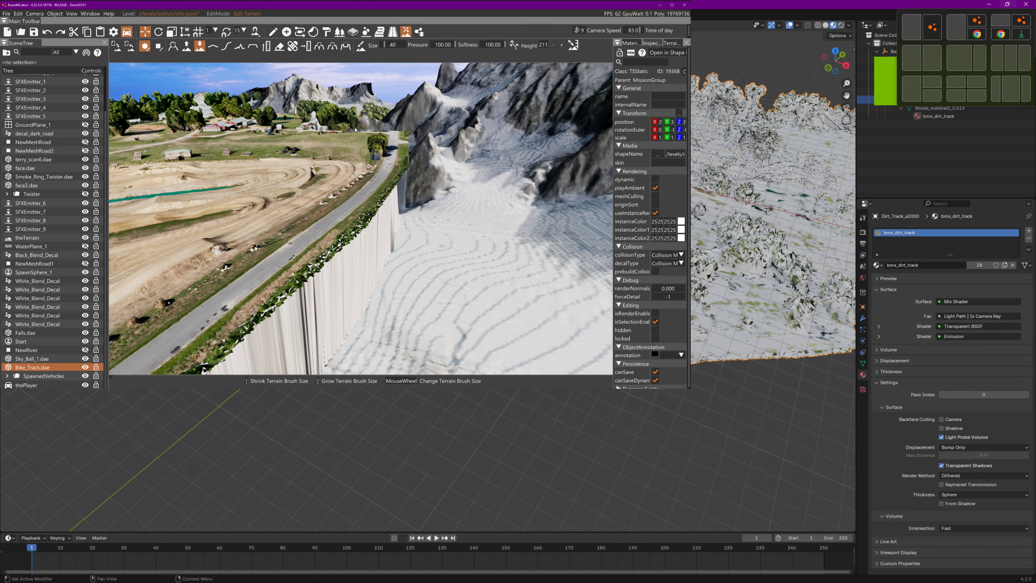
pyautogui.moveTo(371, 131); pyautogui.dragTo(314, 130)
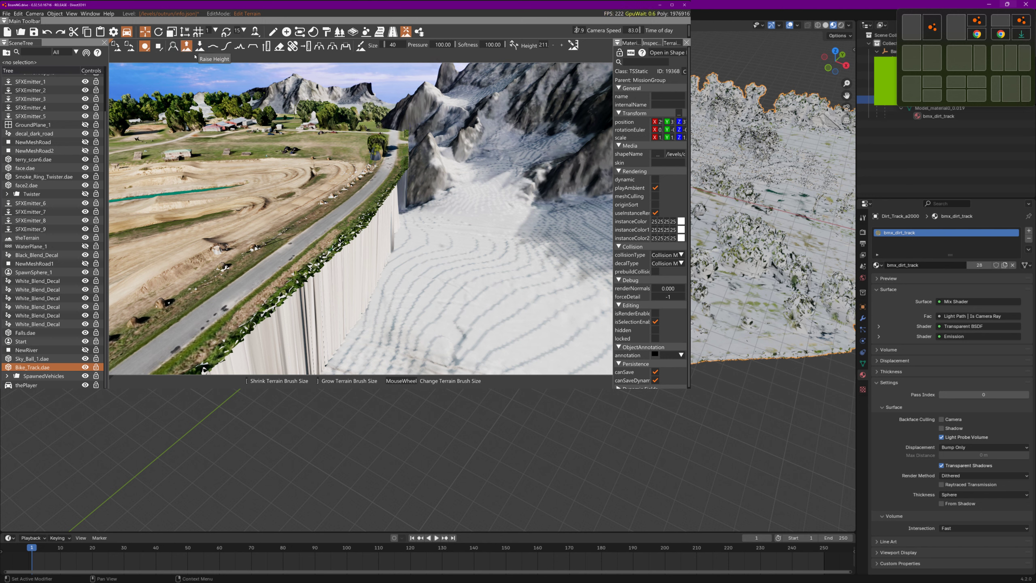
# Raise the terrain along the outer road's verge and up over the adjacent edge of the dirt track.
pyautogui.click(186, 45)
pyautogui.click(370, 228)
pyautogui.moveTo(370, 228)
pyautogui.mouseDown()
pyautogui.moveTo(254, 313)
pyautogui.moveTo(393, 196)
pyautogui.mouseUp()
pyautogui.moveTo(392, 196)
pyautogui.mouseDown(button='right')
pyautogui.moveTo(436, 208)
pyautogui.moveTo(411, 242)
pyautogui.mouseUp(button='right')
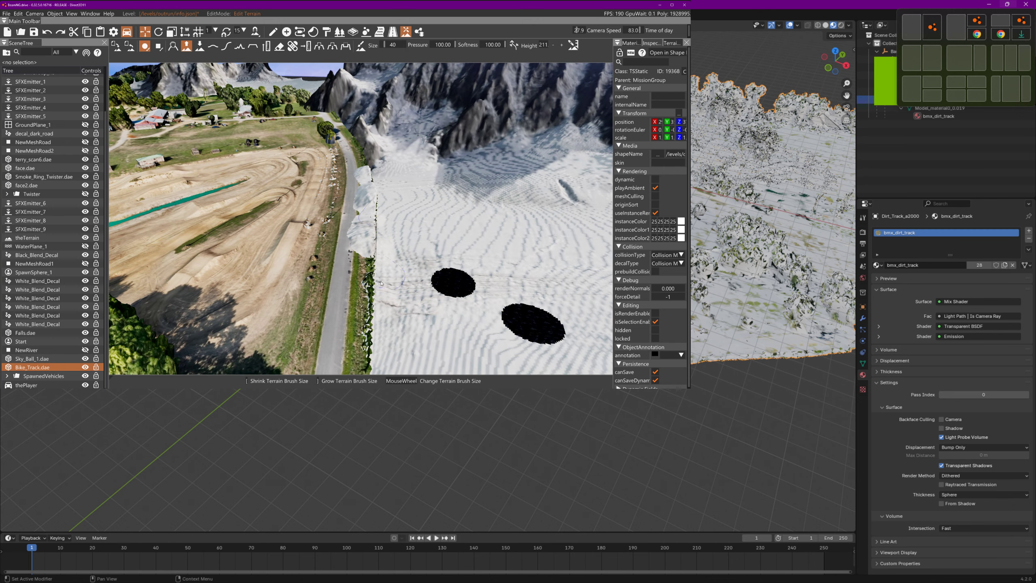
pyautogui.moveTo(376, 303); pyautogui.dragTo(366, 320)
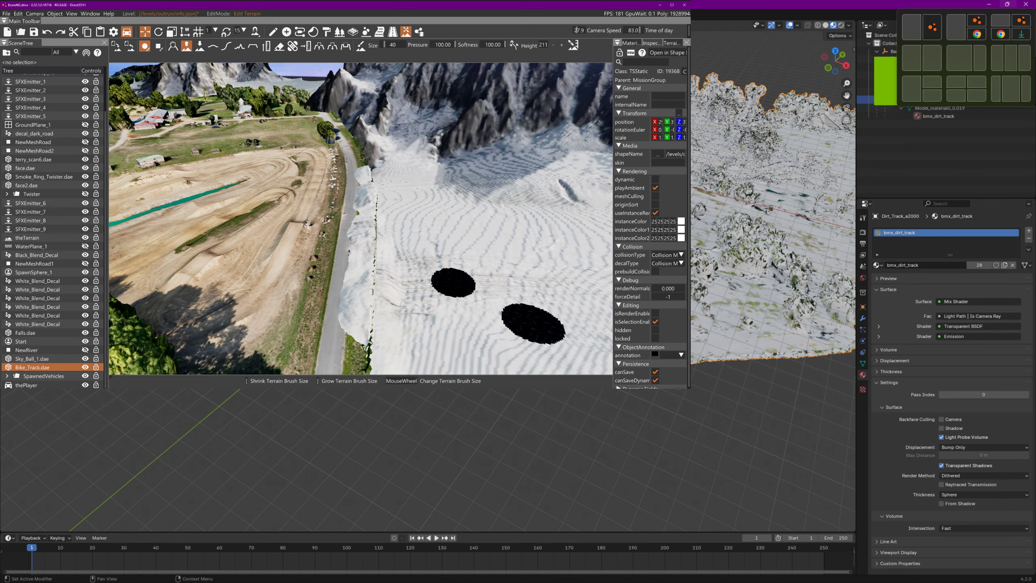
pyautogui.moveTo(333, 186)
pyautogui.mouseDown()
pyautogui.moveTo(326, 234)
pyautogui.moveTo(332, 192)
pyautogui.moveTo(310, 241)
pyautogui.mouseUp()
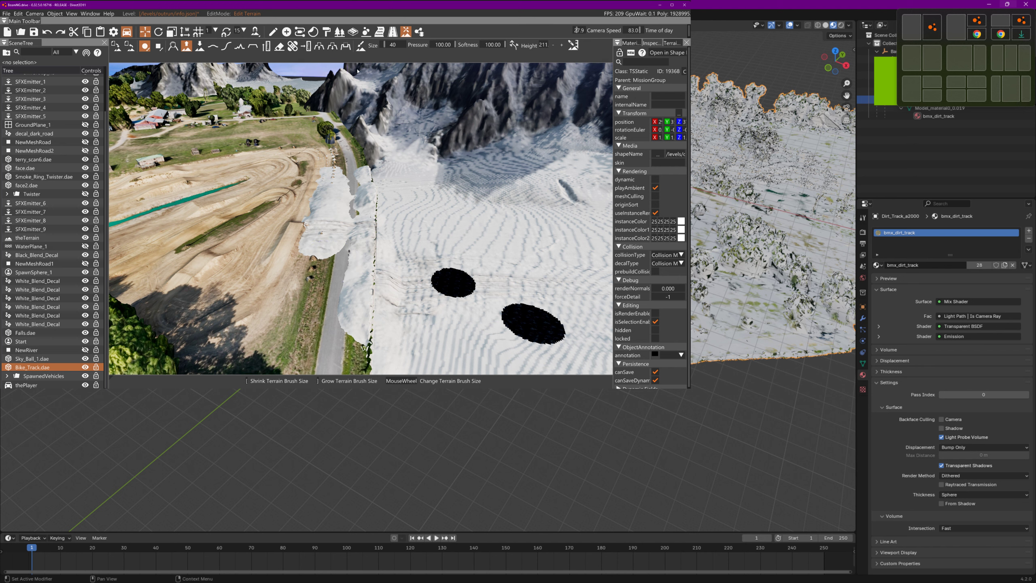
# Lower the terrain covering the outer road and its verge, using a brush size of 22.
pyautogui.click(199, 46)
pyautogui.moveTo(349, 201)
pyautogui.mouseDown()
pyautogui.moveTo(359, 176)
pyautogui.moveTo(344, 269)
pyautogui.mouseUp()
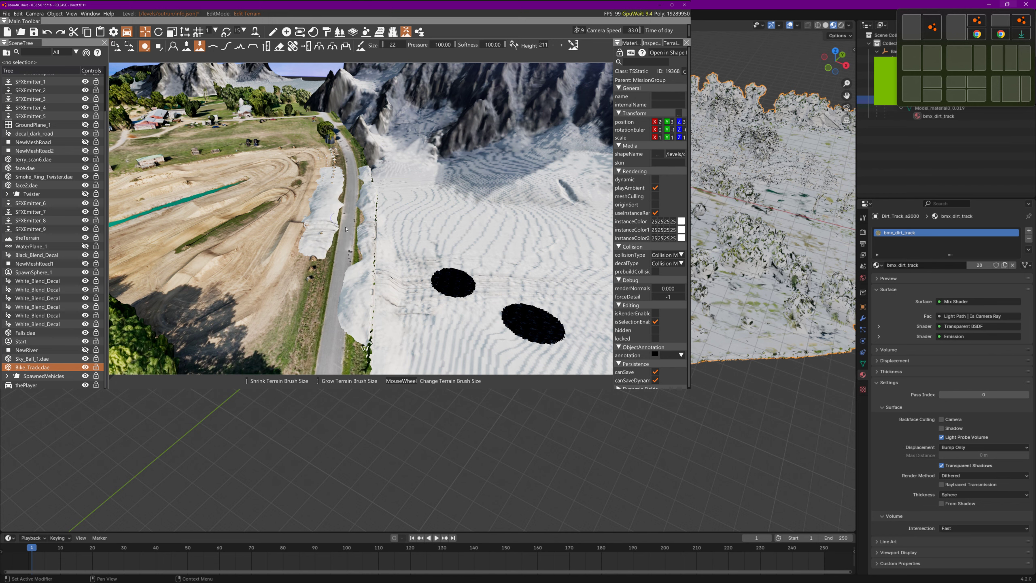
pyautogui.moveTo(344, 268); pyautogui.dragTo(406, 215, button='right')
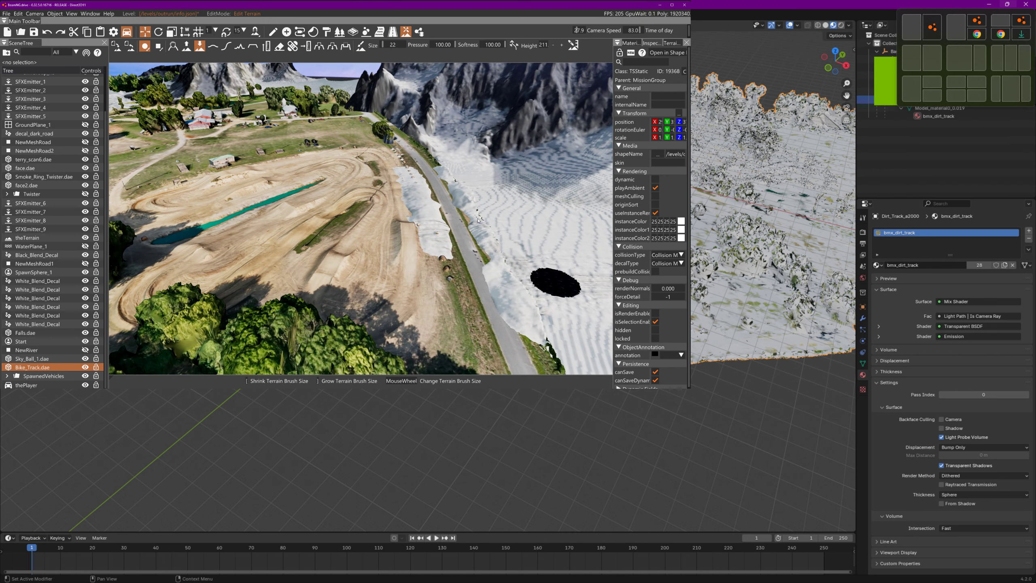
pyautogui.moveTo(478, 222); pyautogui.dragTo(468, 211)
# Raise several mounds of terrain through the grass field near the farm buildings.
pyautogui.moveTo(370, 198); pyautogui.dragTo(340, 169, button='right')
pyautogui.press('w')
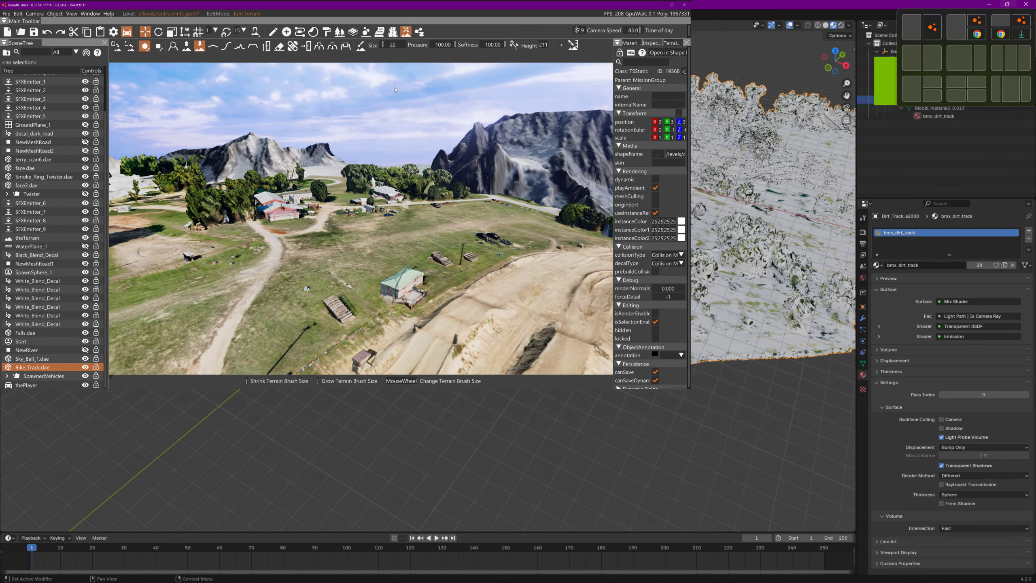
pyautogui.click(318, 46)
pyautogui.press('w')
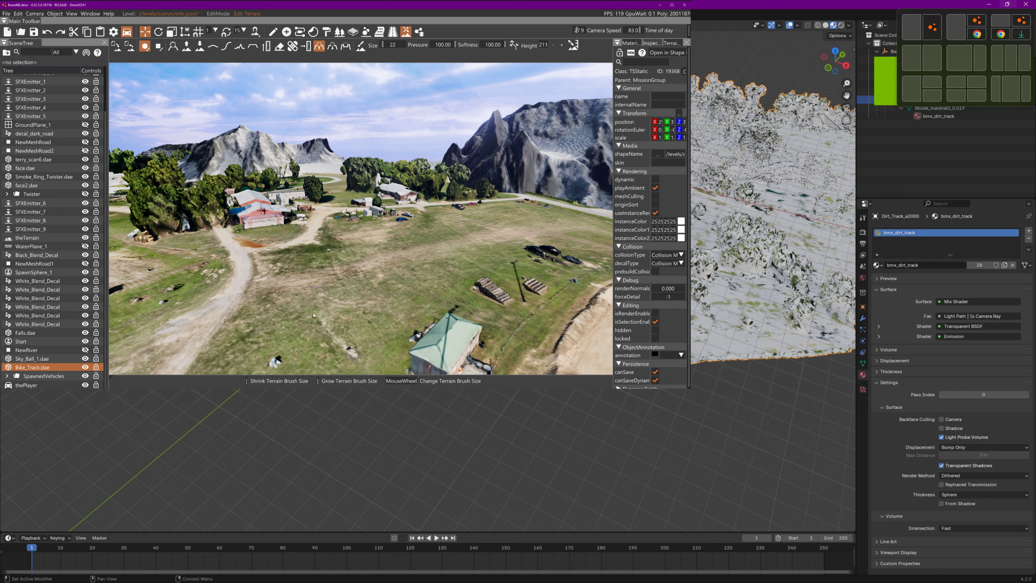
pyautogui.click(186, 45)
pyautogui.click(290, 307)
pyautogui.moveTo(291, 307)
pyautogui.mouseDown()
pyautogui.moveTo(302, 287)
pyautogui.moveTo(369, 284)
pyautogui.moveTo(425, 250)
pyautogui.moveTo(248, 330)
pyautogui.mouseUp()
pyautogui.click(416, 250)
pyautogui.click(495, 216)
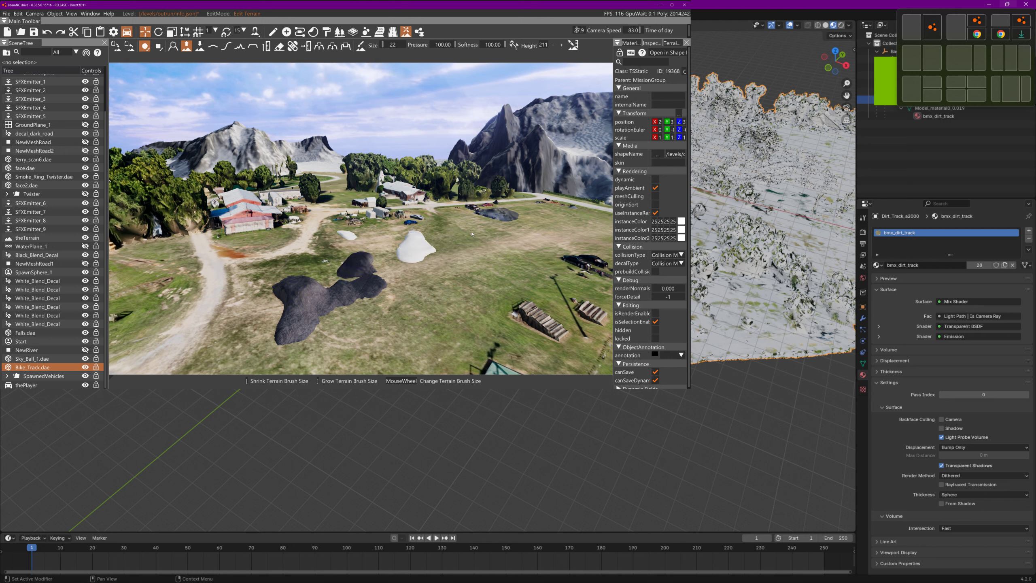
# Extend the raised mounds into a ridge across the grass field.
pyautogui.click(318, 45)
pyautogui.click(187, 46)
pyautogui.moveTo(499, 225); pyautogui.dragTo(399, 283)
pyautogui.moveTo(453, 257); pyautogui.dragTo(524, 228)
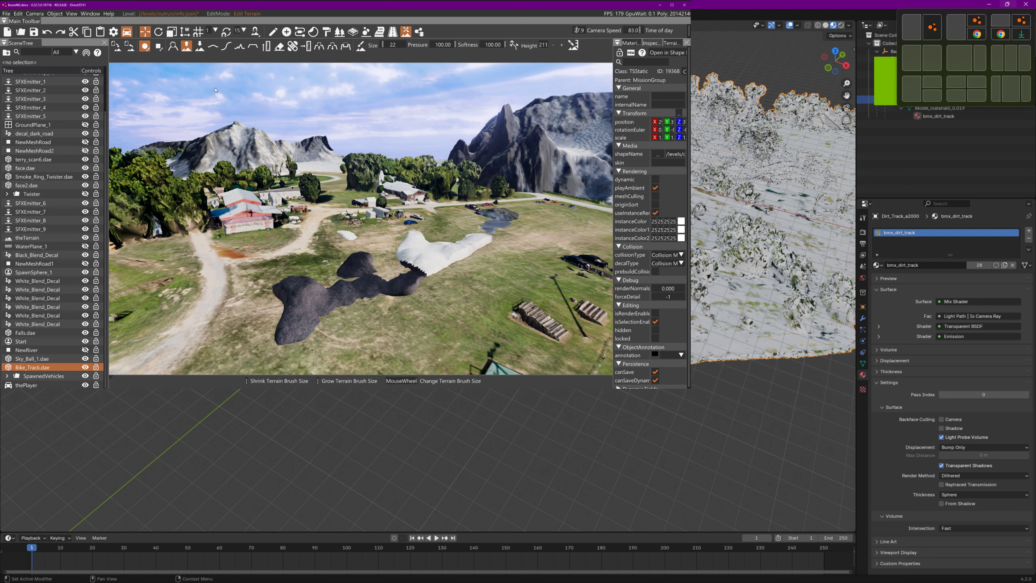
# Smooth the raised terrain in the grass field back down below the grass surface.
pyautogui.click(212, 46)
pyautogui.moveTo(300, 300)
pyautogui.mouseDown()
pyautogui.moveTo(428, 268)
pyautogui.moveTo(417, 293)
pyautogui.moveTo(294, 332)
pyautogui.moveTo(428, 261)
pyautogui.moveTo(436, 247)
pyautogui.moveTo(416, 238)
pyautogui.moveTo(417, 249)
pyautogui.moveTo(475, 240)
pyautogui.moveTo(419, 255)
pyautogui.moveTo(455, 252)
pyautogui.mouseUp()
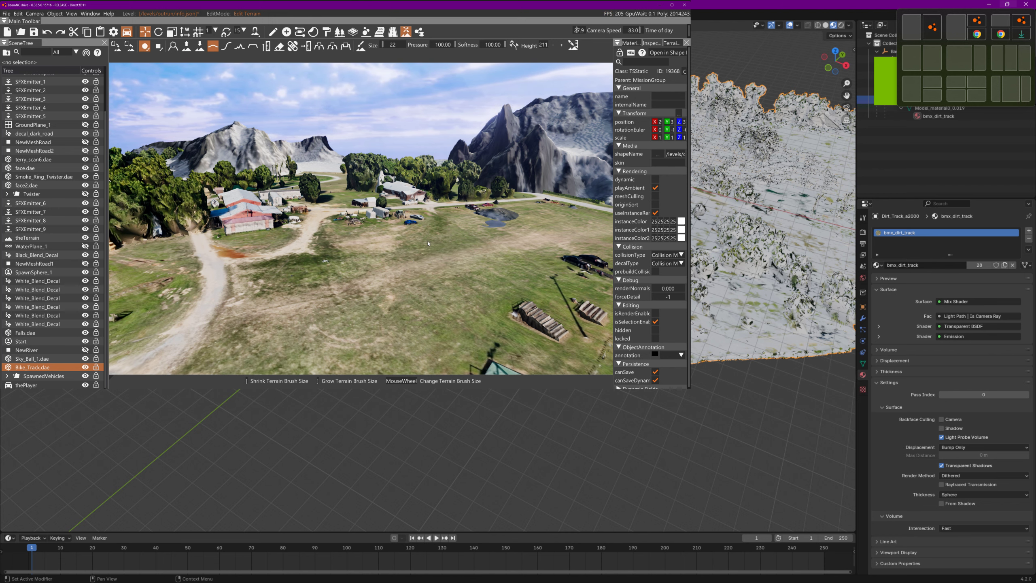
pyautogui.moveTo(428, 243); pyautogui.dragTo(514, 247, button='right')
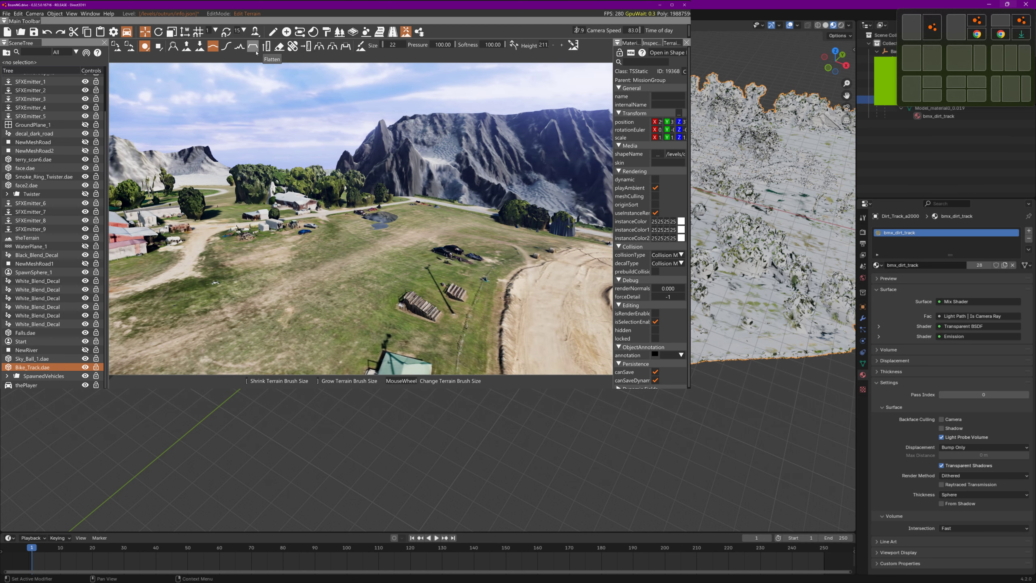
# Start forest editing and paint vegetation beside the log piles with the bushes brush, plus two Juniper_tree plants on the open grass.
pyautogui.click(339, 32)
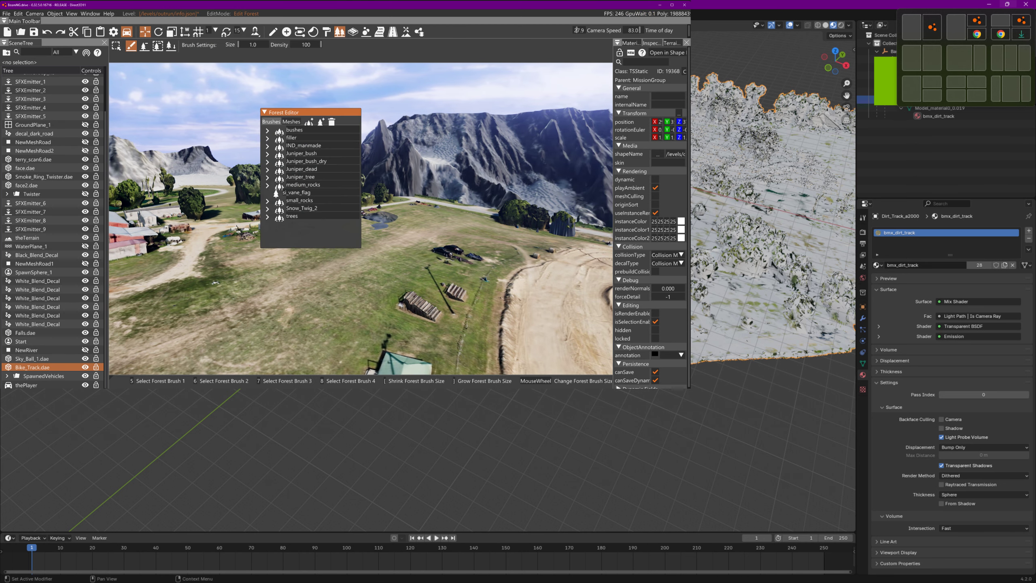
pyautogui.click(312, 130)
pyautogui.moveTo(442, 304); pyautogui.dragTo(402, 287)
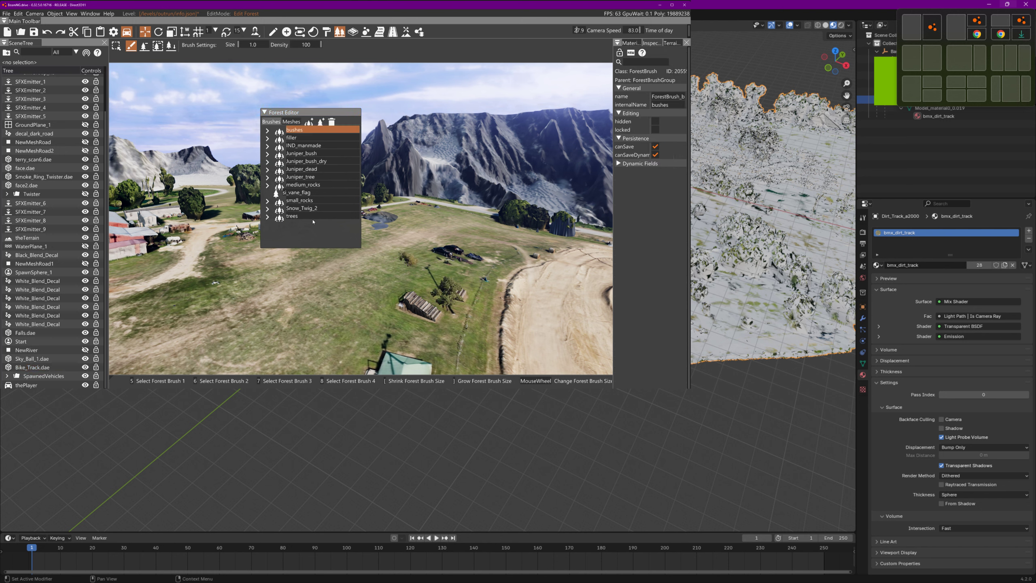
pyautogui.click(301, 177)
pyautogui.click(357, 291)
pyautogui.click(361, 329)
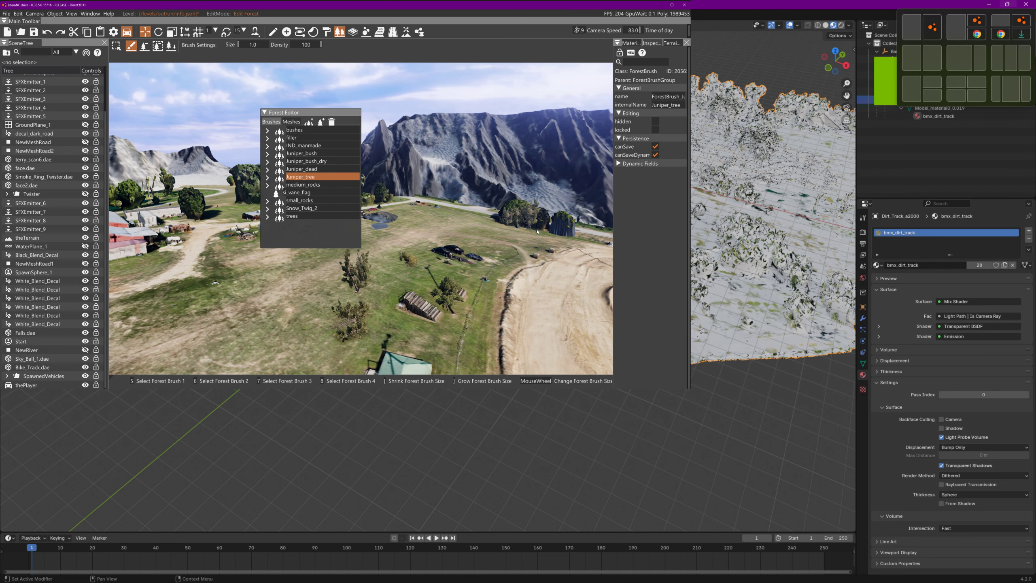
# Place more Juniper_tree plants around the farm buildings and along the far tree line.
pyautogui.moveTo(570, 229); pyautogui.dragTo(413, 233, button='right')
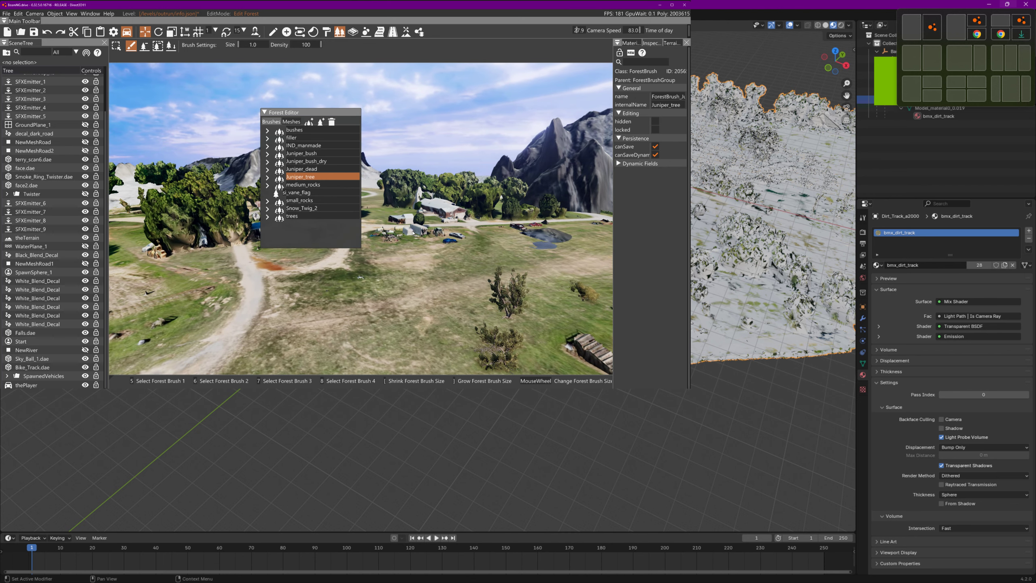
pyautogui.click(397, 204)
pyautogui.click(199, 239)
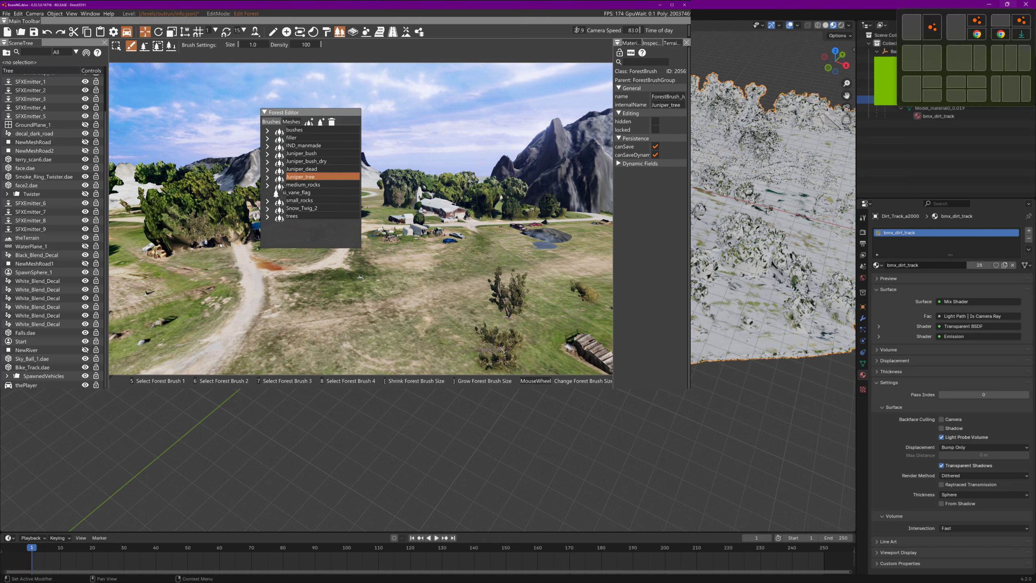
pyautogui.click(497, 223)
pyautogui.click(552, 221)
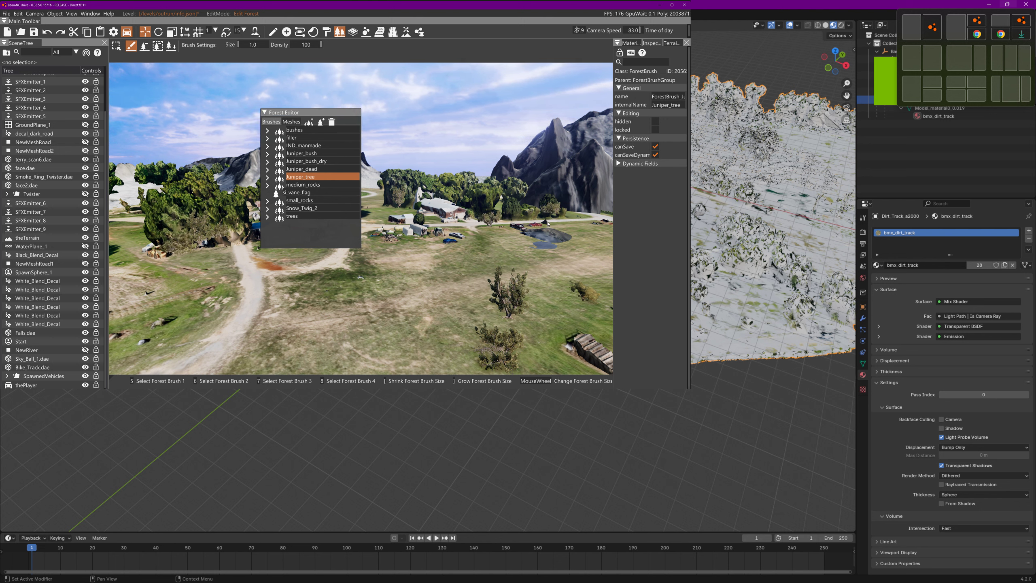
pyautogui.click(483, 220)
# Place Juniper_tree plants at the foot of the trees beside the dirt road's entrance.
pyautogui.moveTo(484, 220); pyautogui.dragTo(568, 225, button='right')
pyautogui.moveTo(431, 259); pyautogui.dragTo(612, 265, button='right')
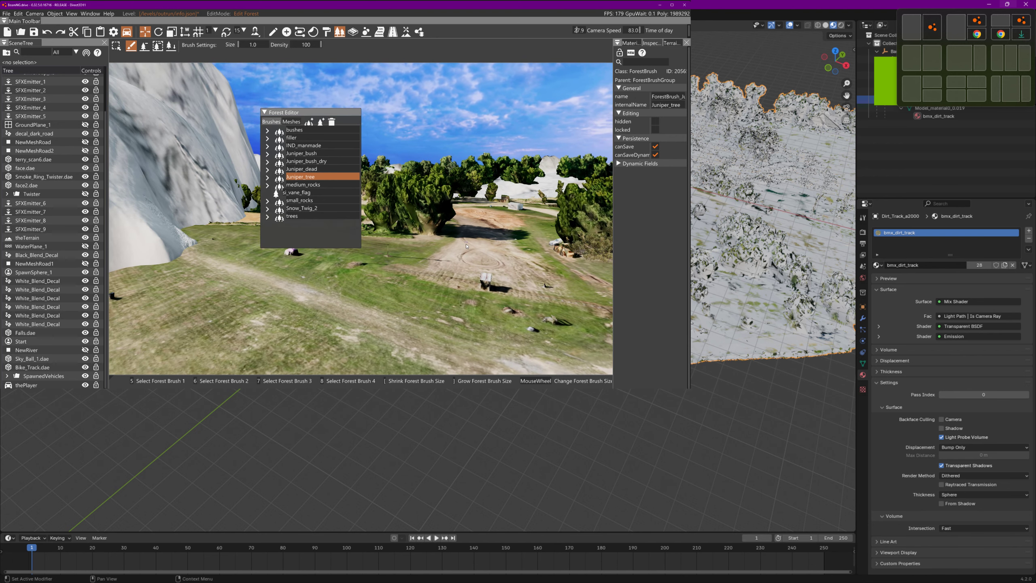
pyautogui.click(429, 236)
pyautogui.click(384, 244)
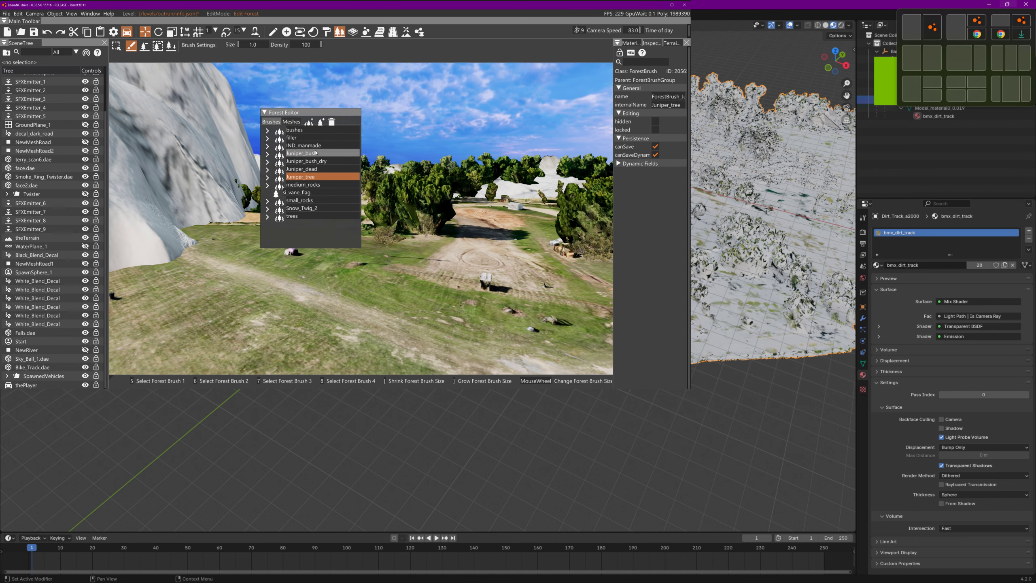
# Place another Juniper_tree plant on the grass beside the red-roofed house.
pyautogui.moveTo(398, 214)
pyautogui.mouseDown(button='right')
pyautogui.moveTo(504, 249)
pyautogui.moveTo(571, 234)
pyautogui.moveTo(573, 259)
pyautogui.mouseUp(button='right')
pyautogui.press('w')
pyautogui.moveTo(469, 261); pyautogui.dragTo(479, 269, button='right')
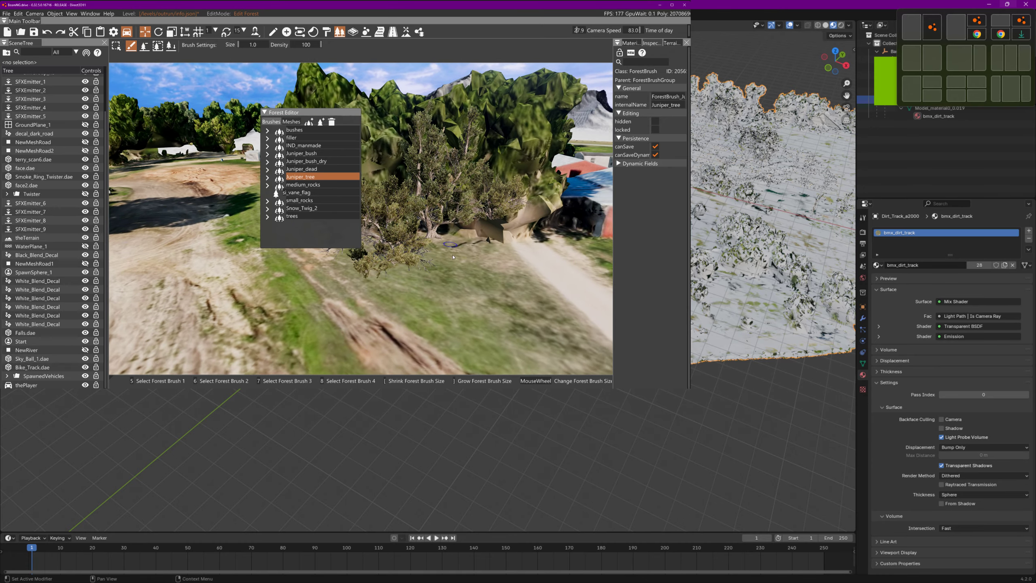
pyautogui.click(479, 271)
# Use the free camera to examine the grass field, the outer road and the dirt track's surface up close.
pyautogui.press('d')
pyautogui.press('d')
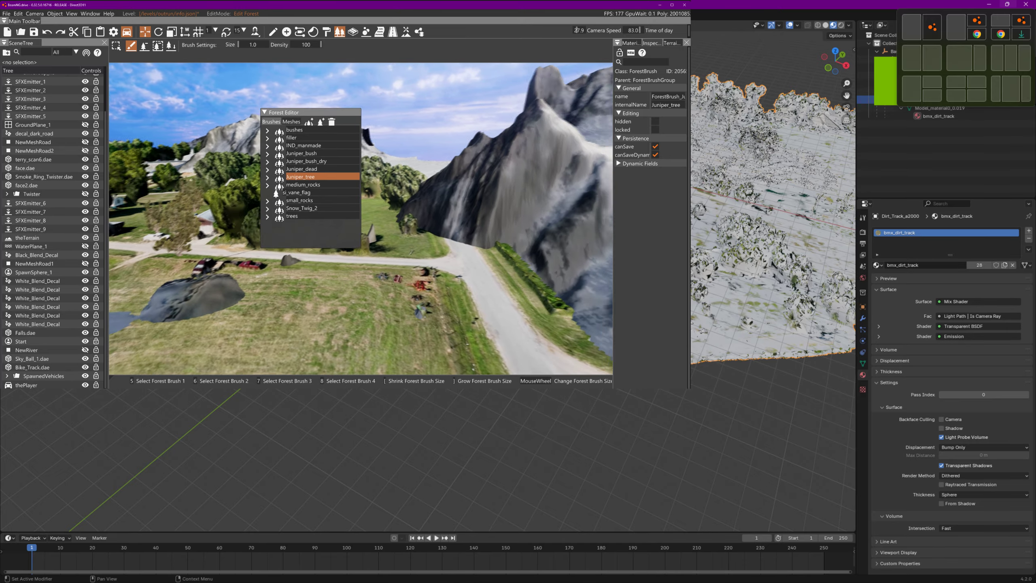
pyautogui.moveTo(555, 248); pyautogui.dragTo(518, 248, button='right')
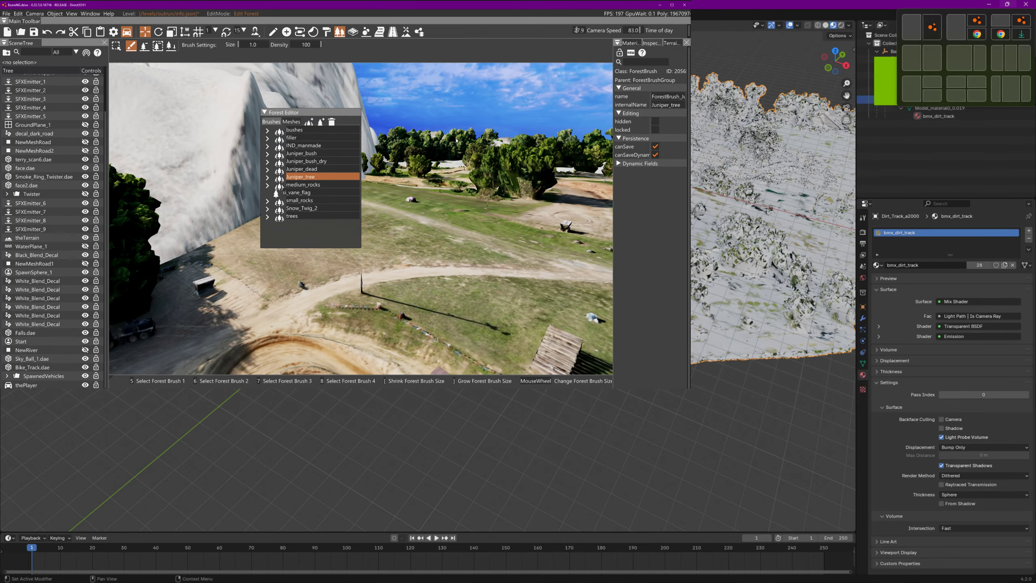
pyautogui.press('w')
pyautogui.moveTo(456, 140); pyautogui.dragTo(487, 136, button='right')
pyautogui.press('s')
pyautogui.press('w')
pyautogui.press('w')
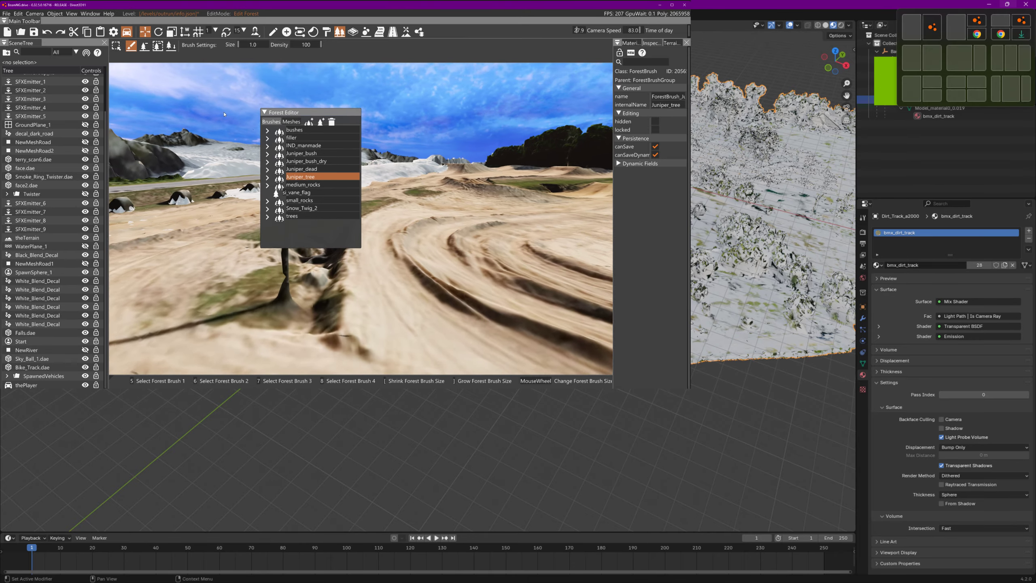
pyautogui.press('w')
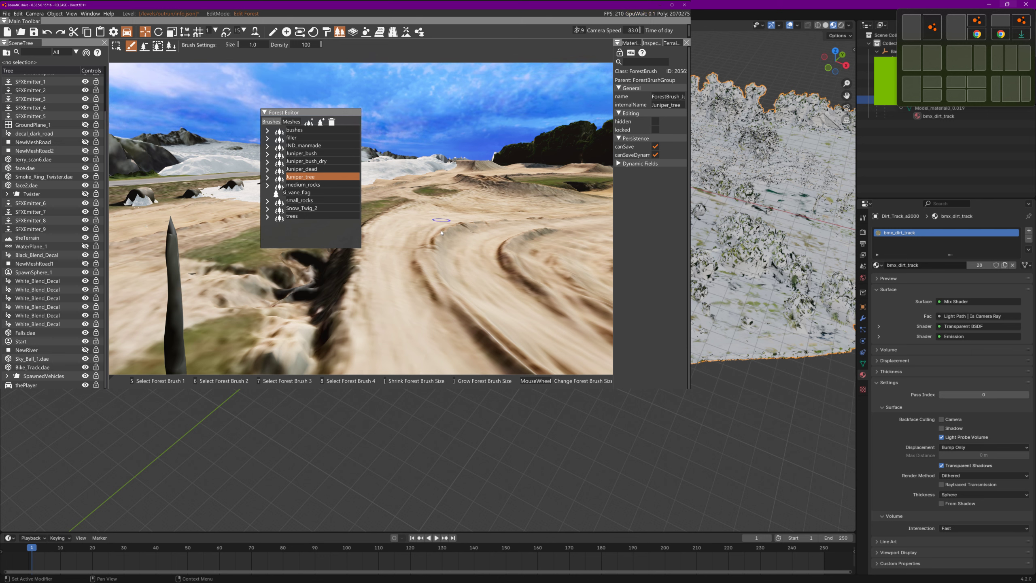
# Undo the last forest item placement and close the Material Editor.
pyautogui.hotkey('ctrl', 'z')
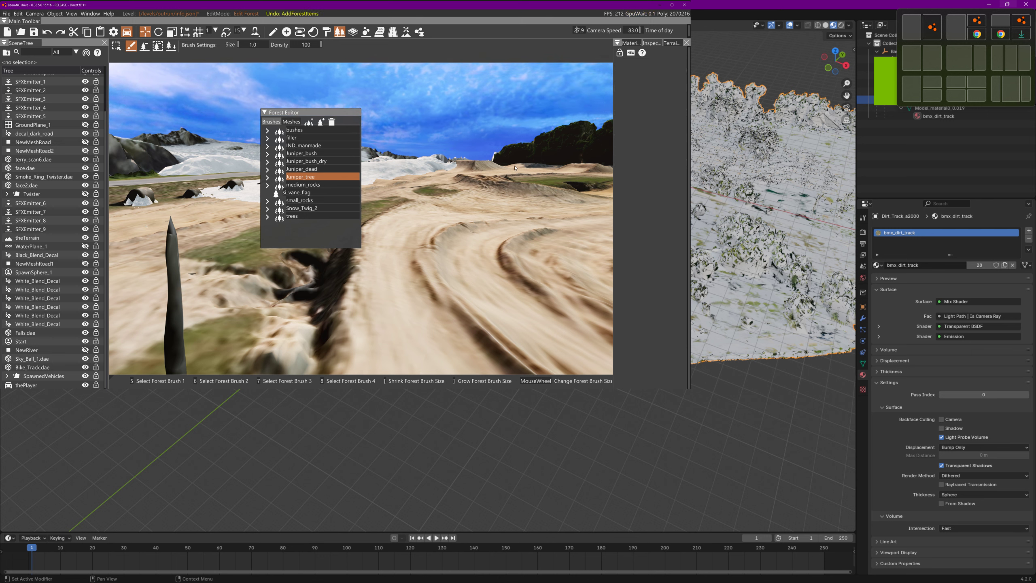
pyautogui.click(637, 43)
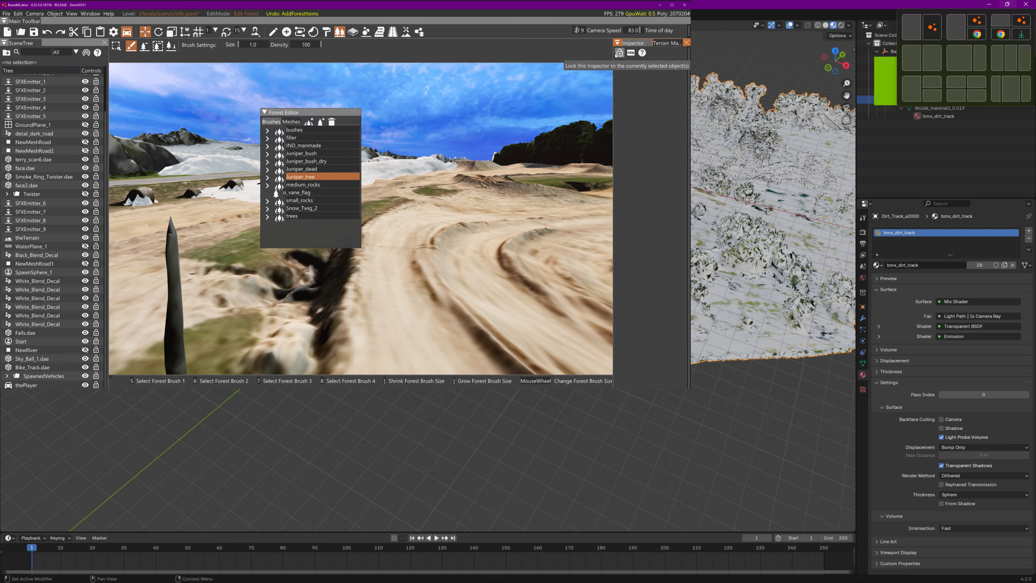